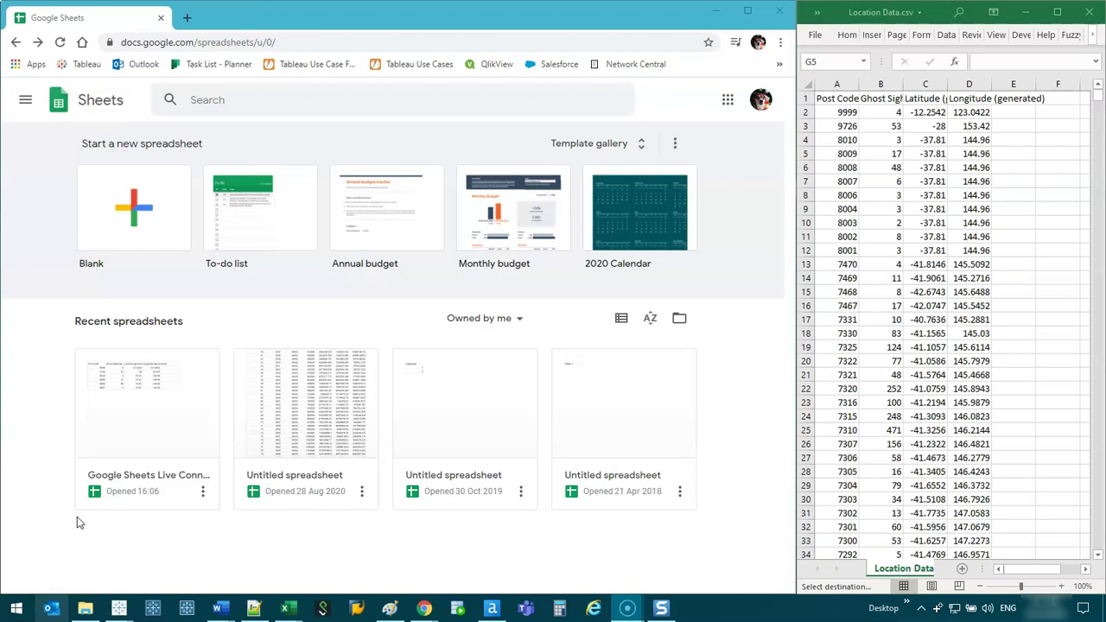
# - AutoFit columns A–D of the Location Data sheet and centre their contents
pyautogui.moveTo(969, 84); pyautogui.dragTo(855, 81)
pyautogui.doubleClick(855, 81)
pyautogui.hotkey('ctrl', 'c')
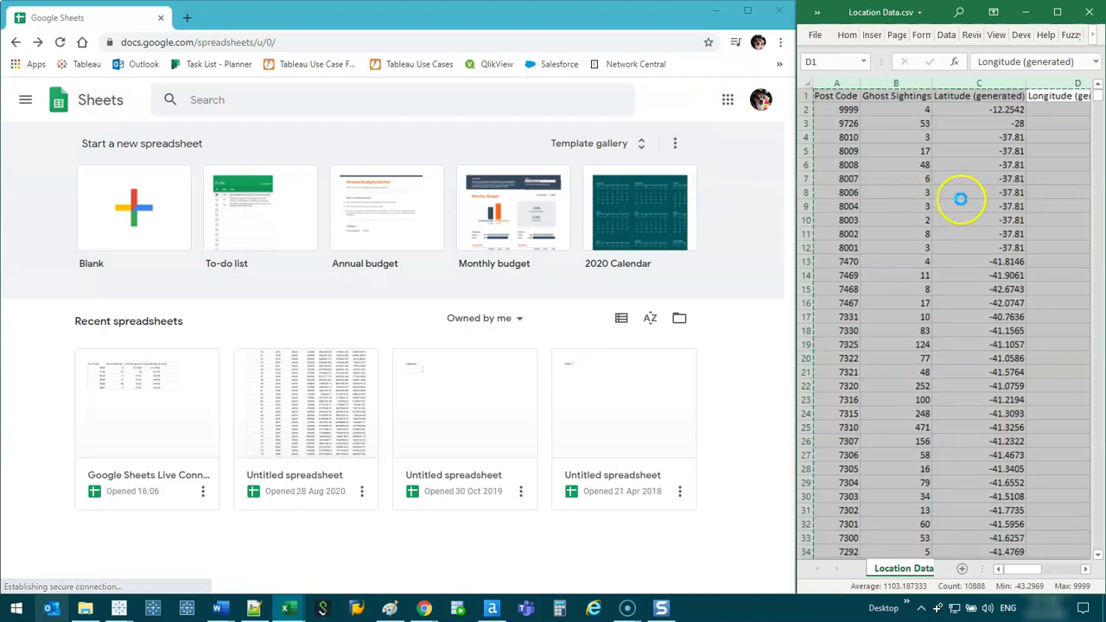
pyautogui.scroll(-1, 959, 199)
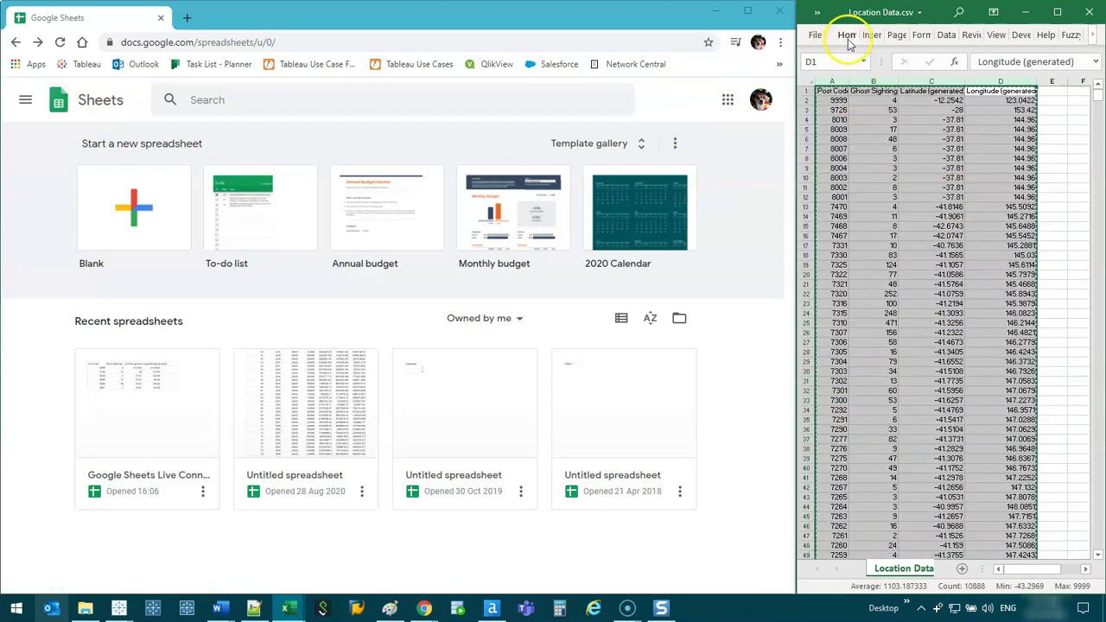
pyautogui.rightClick(857, 106)
pyautogui.click(900, 86)
# - Widen columns A and B so Post Code and Ghost Sightings headers fit
pyautogui.click(909, 186)
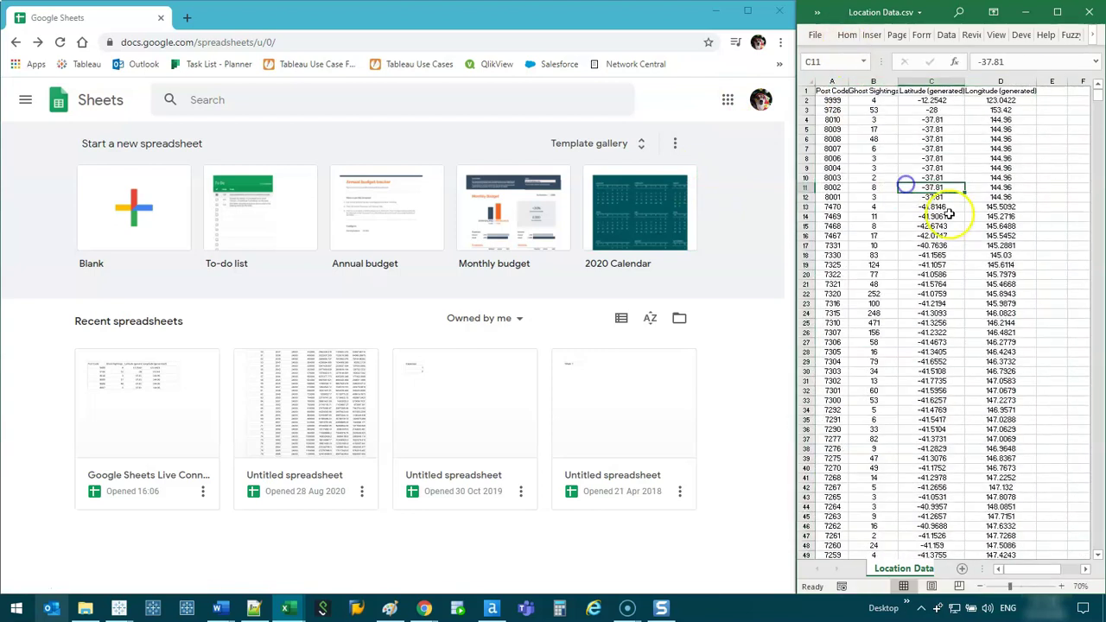
pyautogui.click(871, 177)
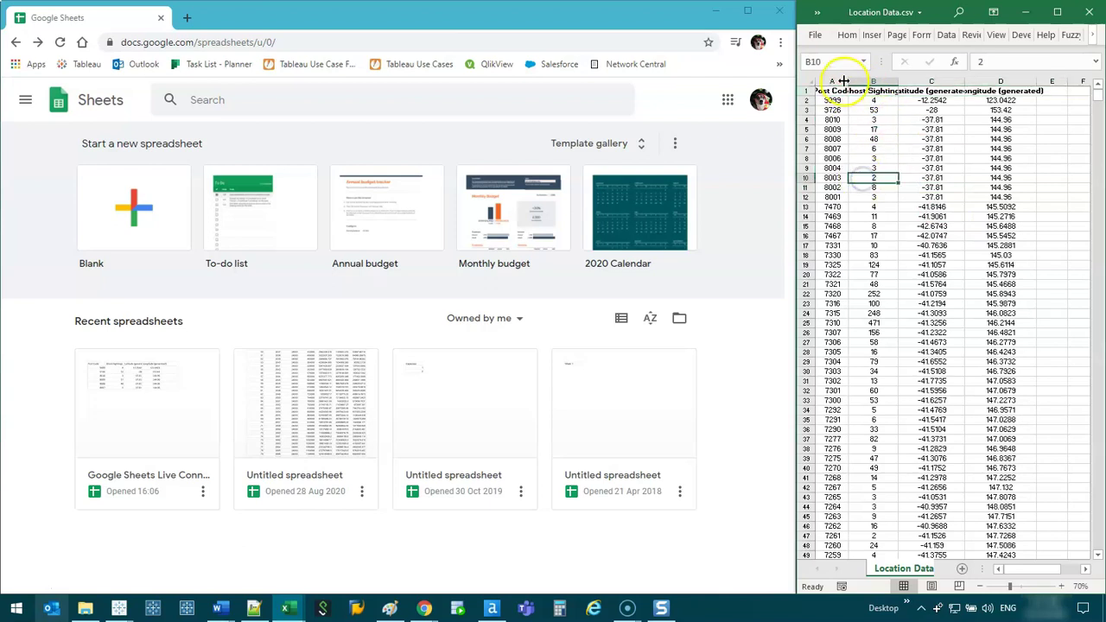
pyautogui.moveTo(847, 81); pyautogui.dragTo(1012, 394)
pyautogui.click(885, 109)
pyautogui.keyDown('shift'); pyautogui.click(906, 215); pyautogui.keyUp('shift')
pyautogui.click(1020, 400)
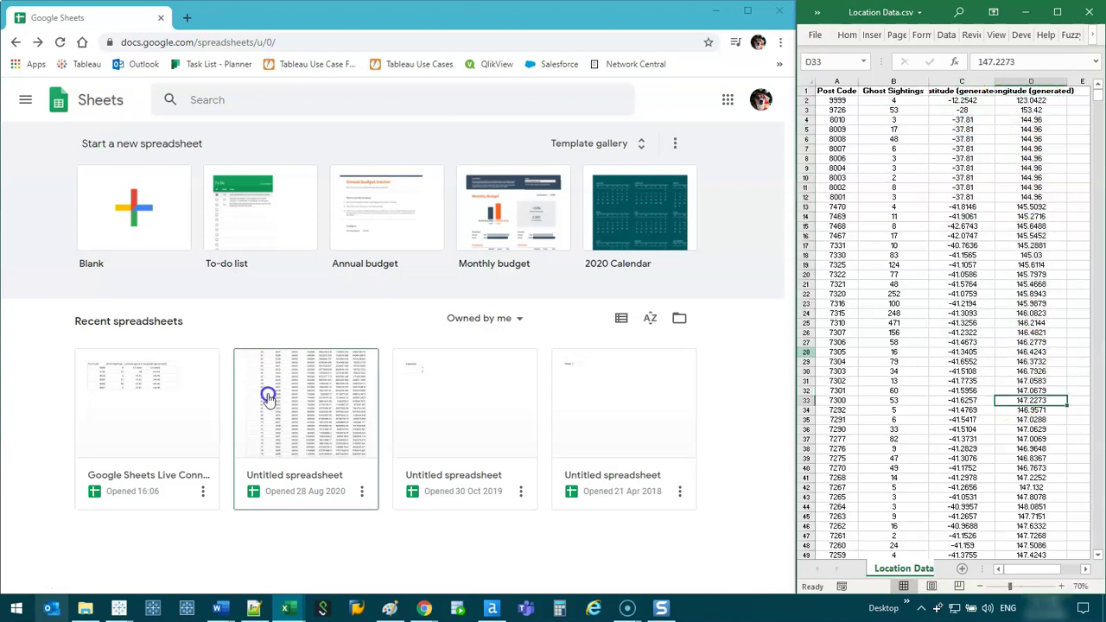
# - Open the Live Connect spreadsheet and copy all Location Data rows (A1:D2722) from Excel
pyautogui.click(158, 418)
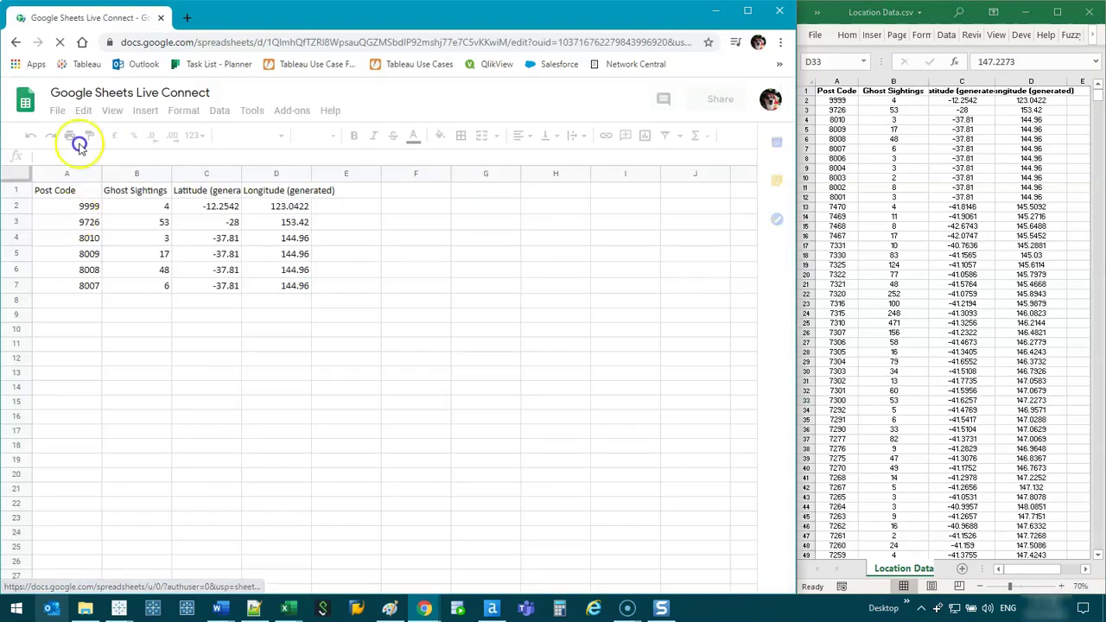
pyautogui.click(827, 105)
pyautogui.moveTo(829, 91); pyautogui.dragTo(1031, 178)
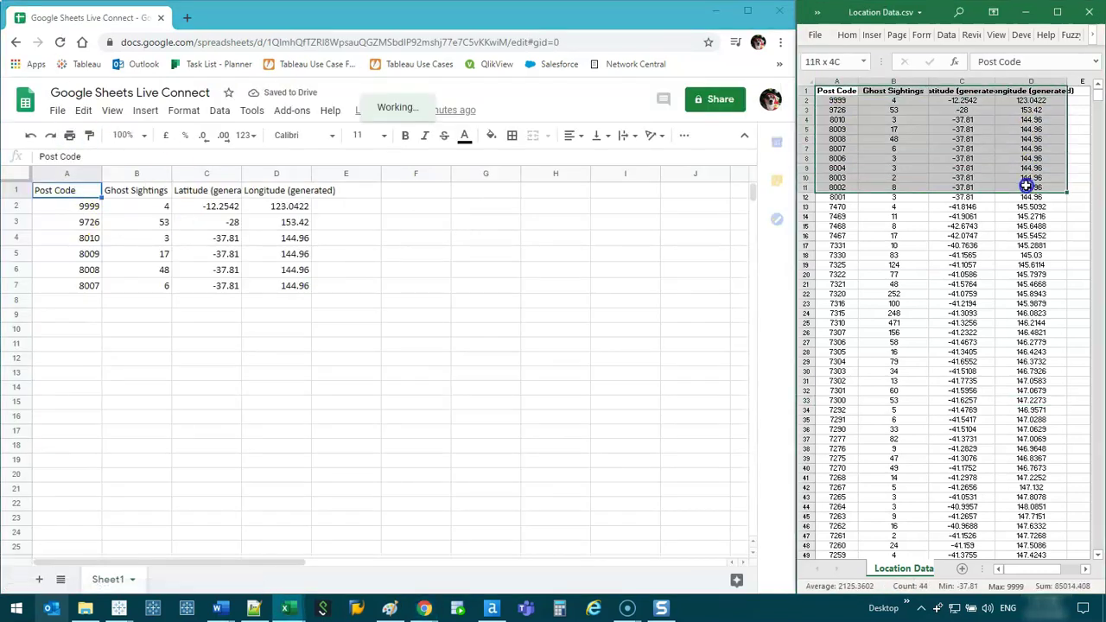
pyautogui.hotkey('ctrl', 'shift', 'Down')
pyautogui.hotkey('ctrl', 'c')
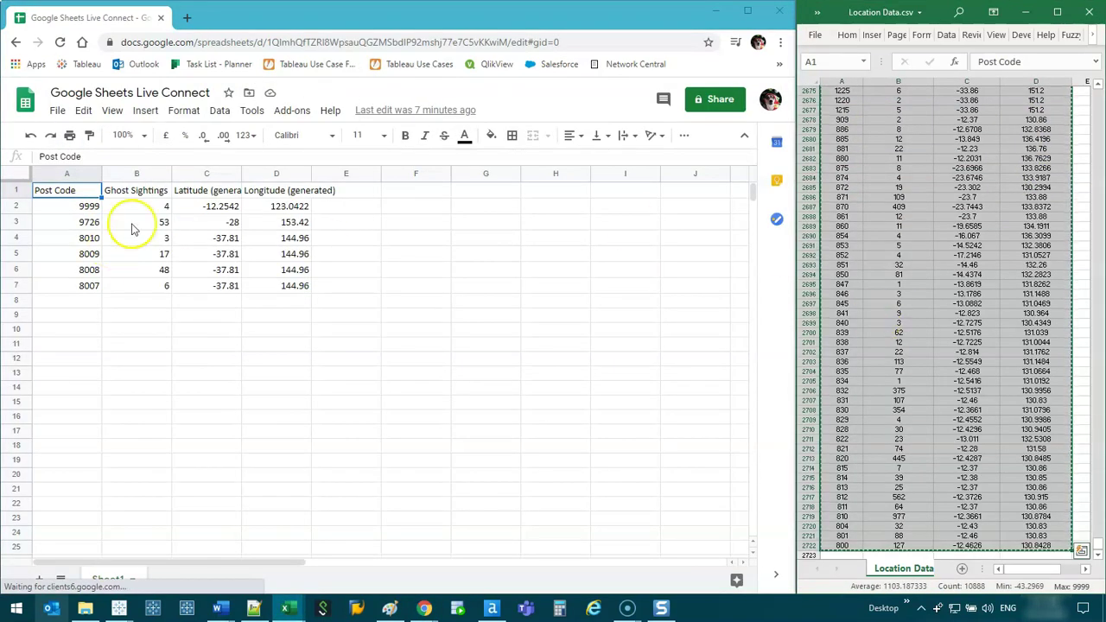
# - Paste the rows into cell A1 of Live Connect and return to the Sheets home page
pyautogui.click(83, 183)
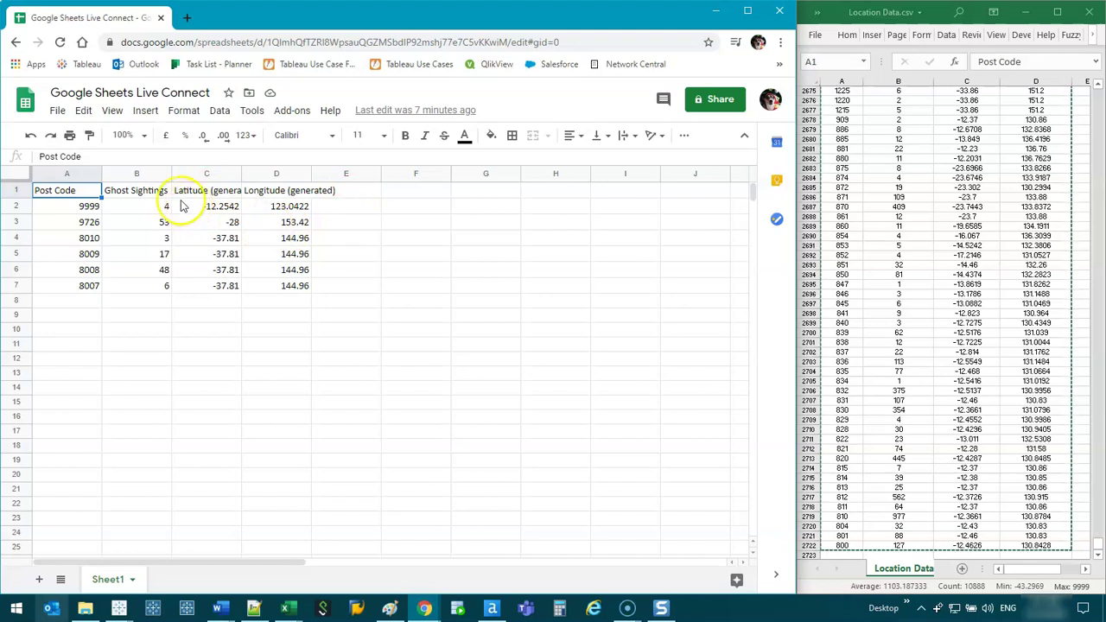
pyautogui.hotkey('ctrl', 'v')
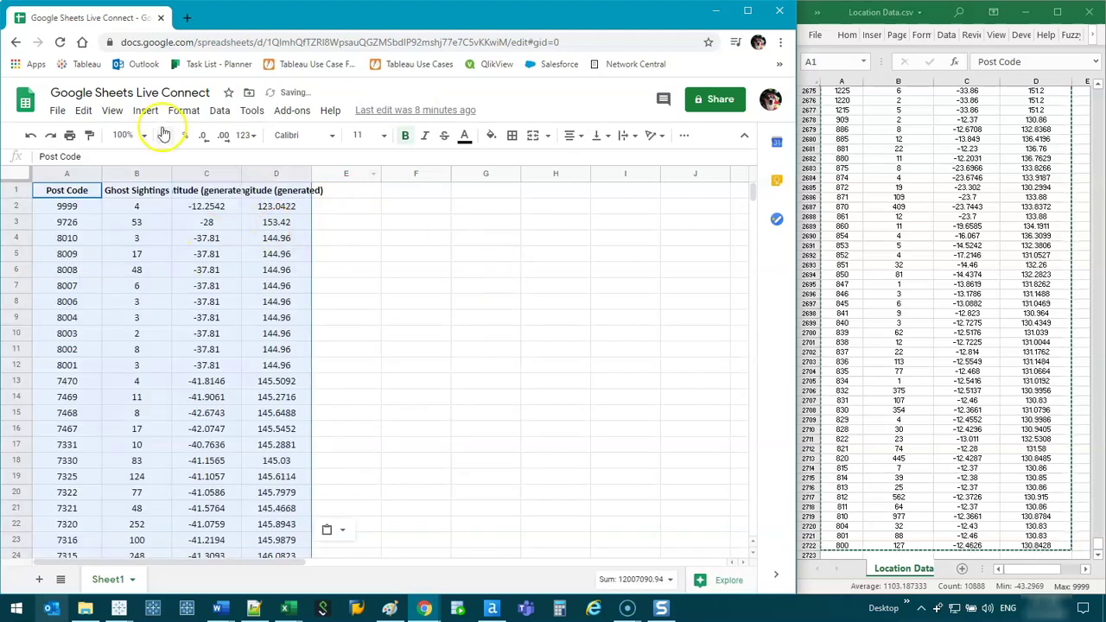
pyautogui.click(413, 323)
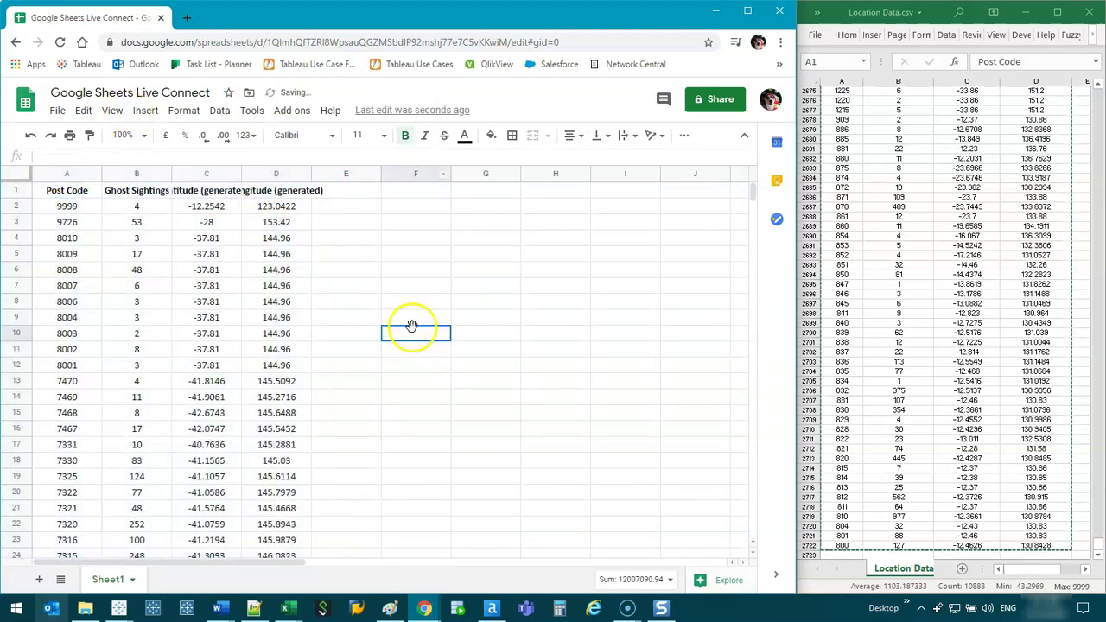
pyautogui.hotkey('alt', 'Left')
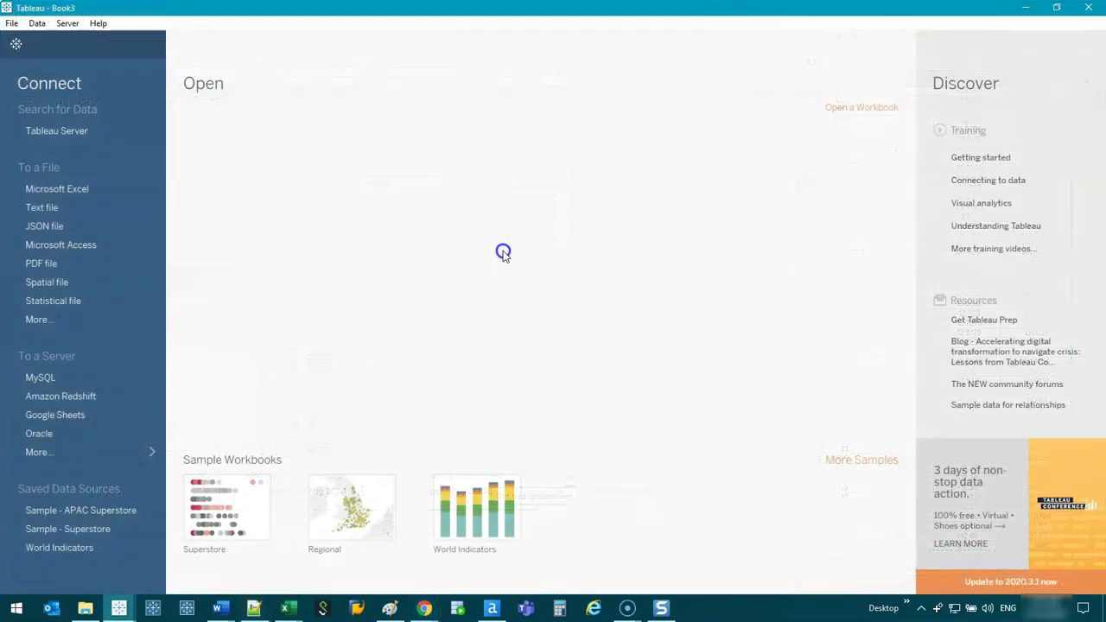
# - Search the full server connector list for 'googl' and choose Google Sheets
pyautogui.click(156, 331)
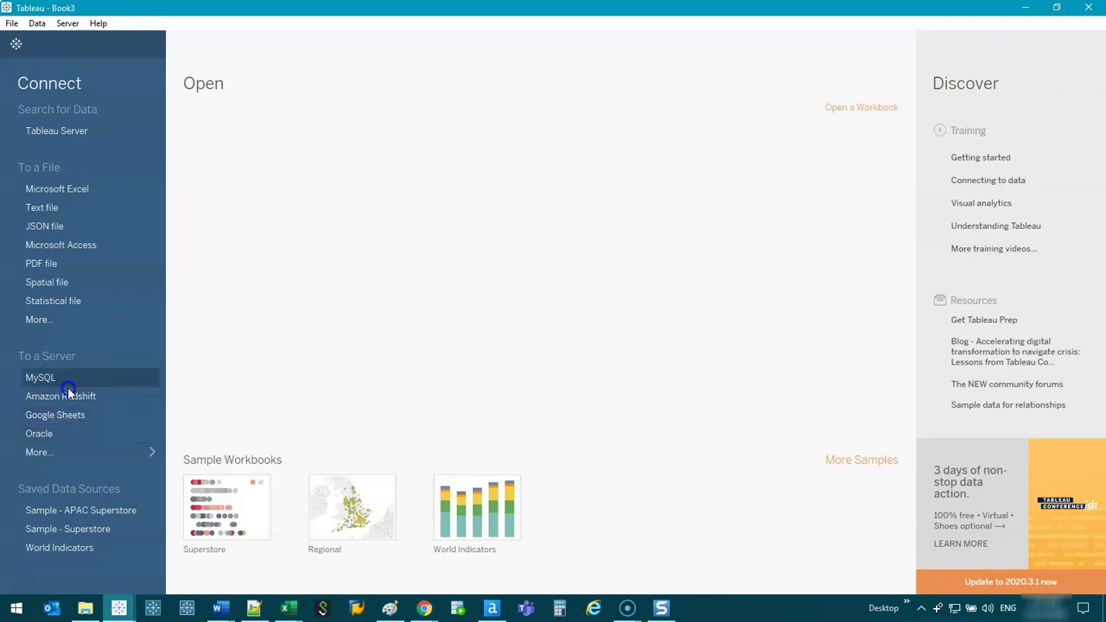
pyautogui.click(74, 452)
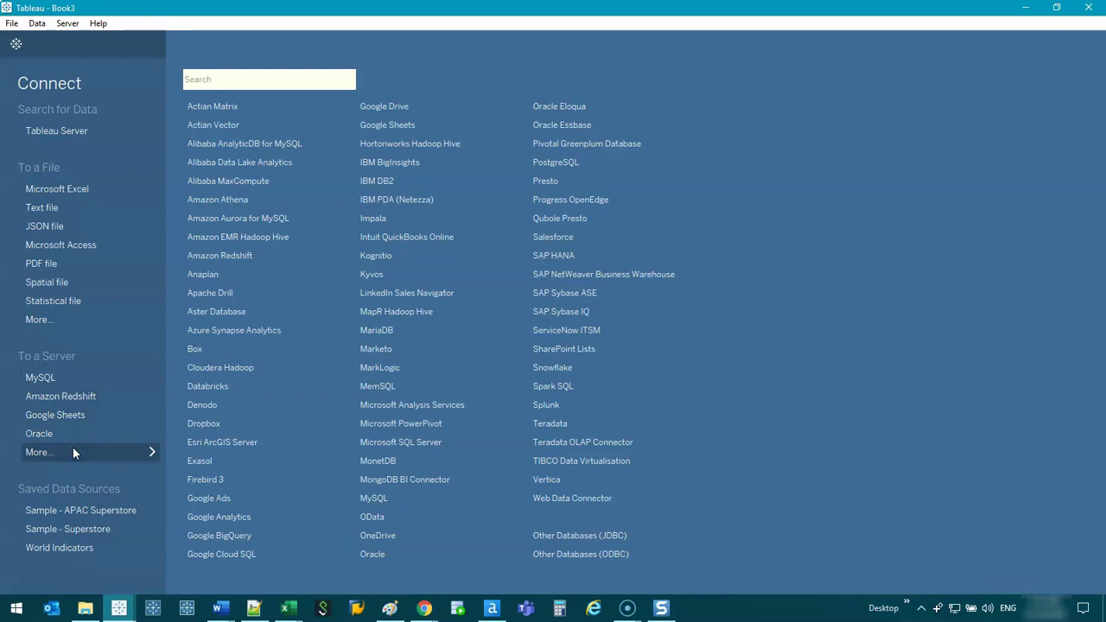
pyautogui.click(408, 126)
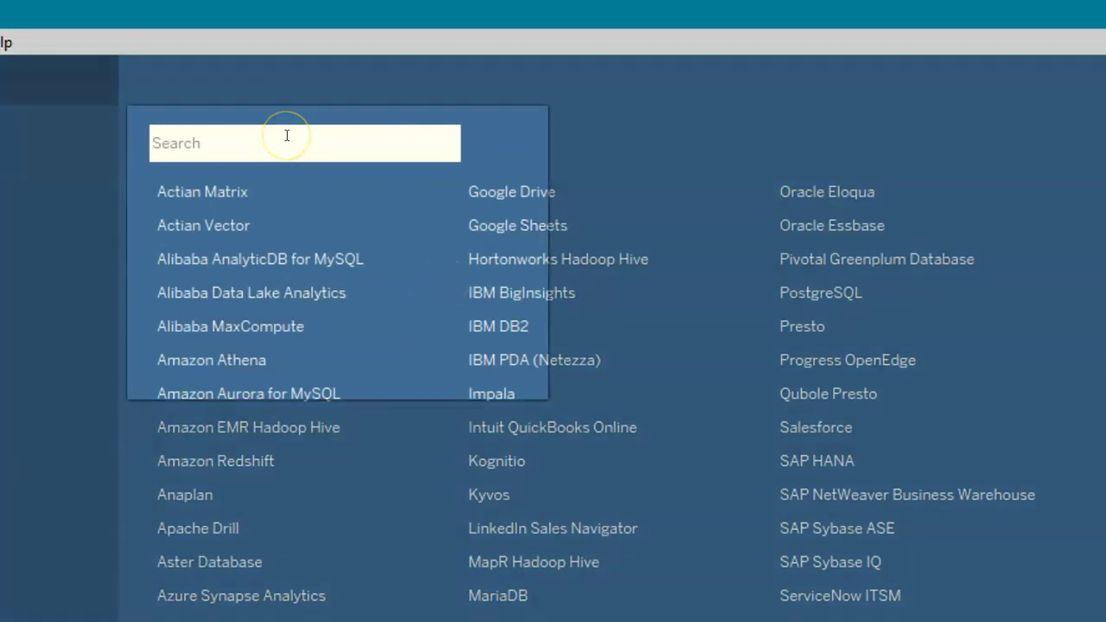
pyautogui.click(287, 135)
pyautogui.write('google')
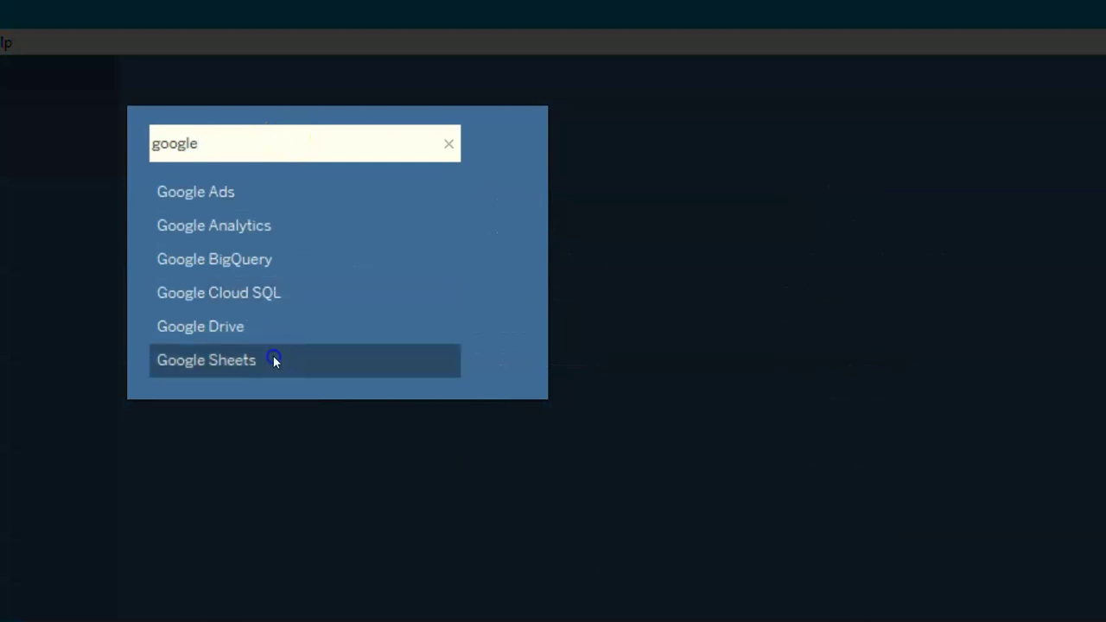
pyautogui.click(273, 360)
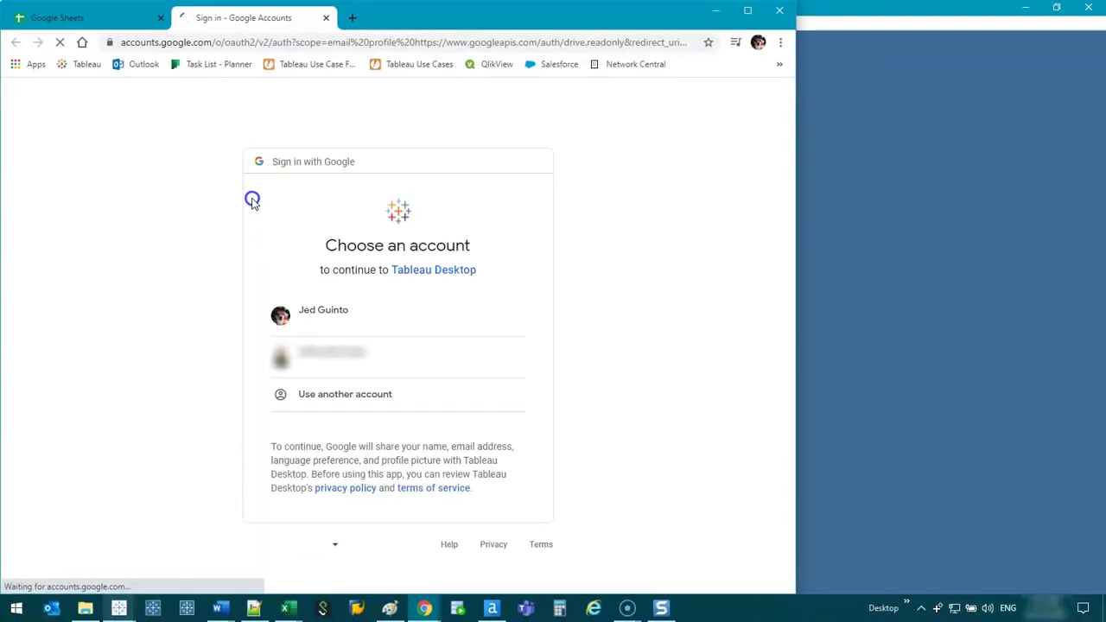
# - Sign in with the existing Google account and close the Tableau authentication tab
pyautogui.click(396, 321)
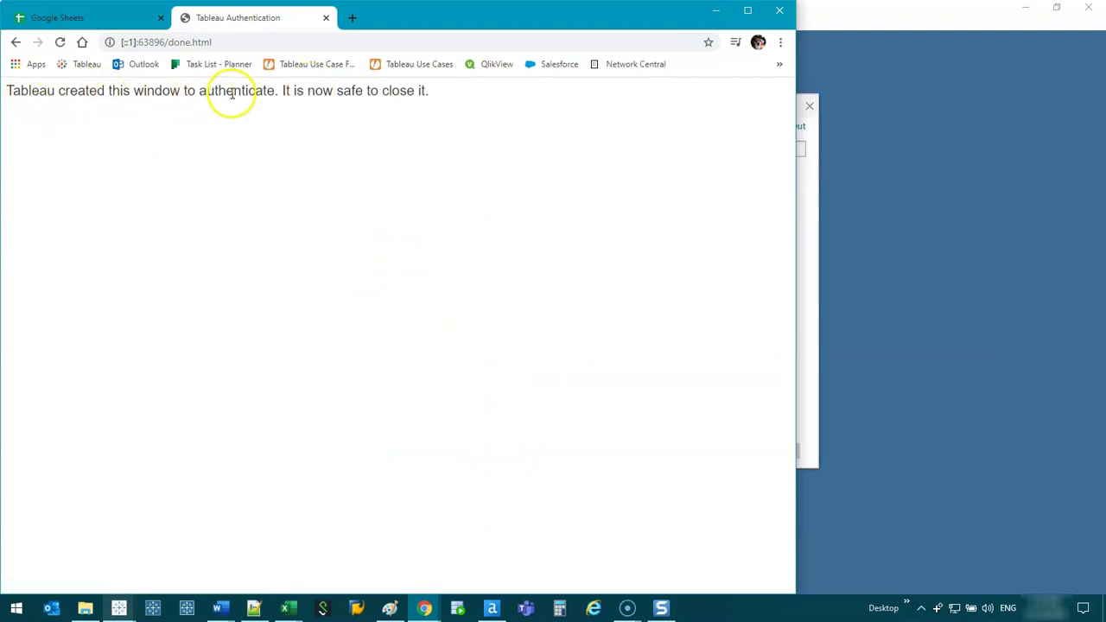
pyautogui.middleClick(255, 23)
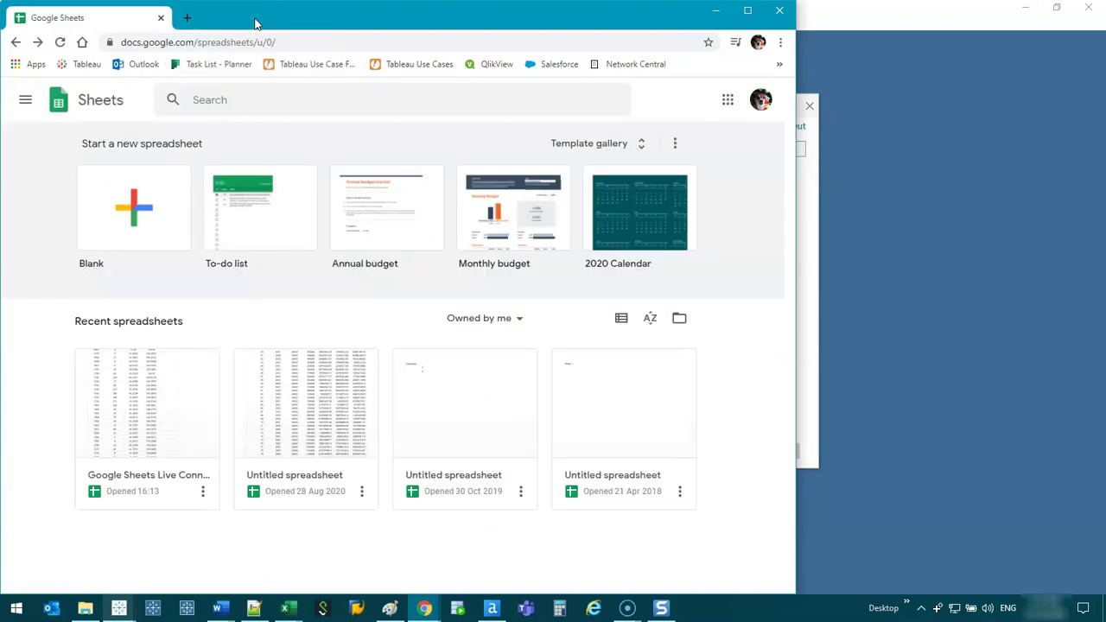
pyautogui.click(812, 231)
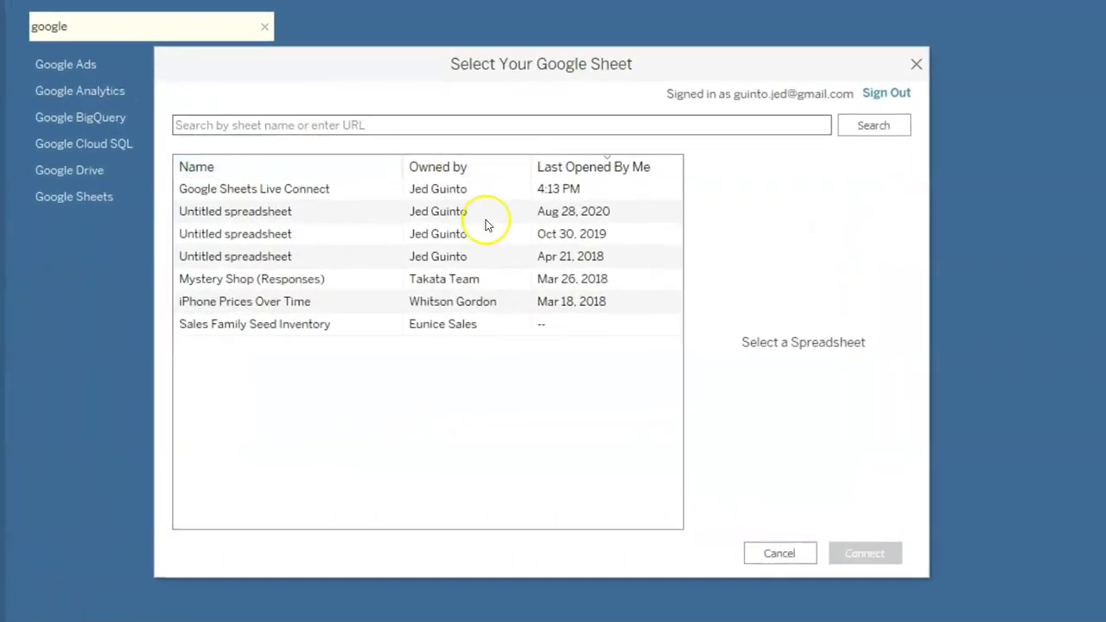
# - Choose the Google Sheets Live Connect spreadsheet to load Sheet1 live
pyautogui.click(321, 189)
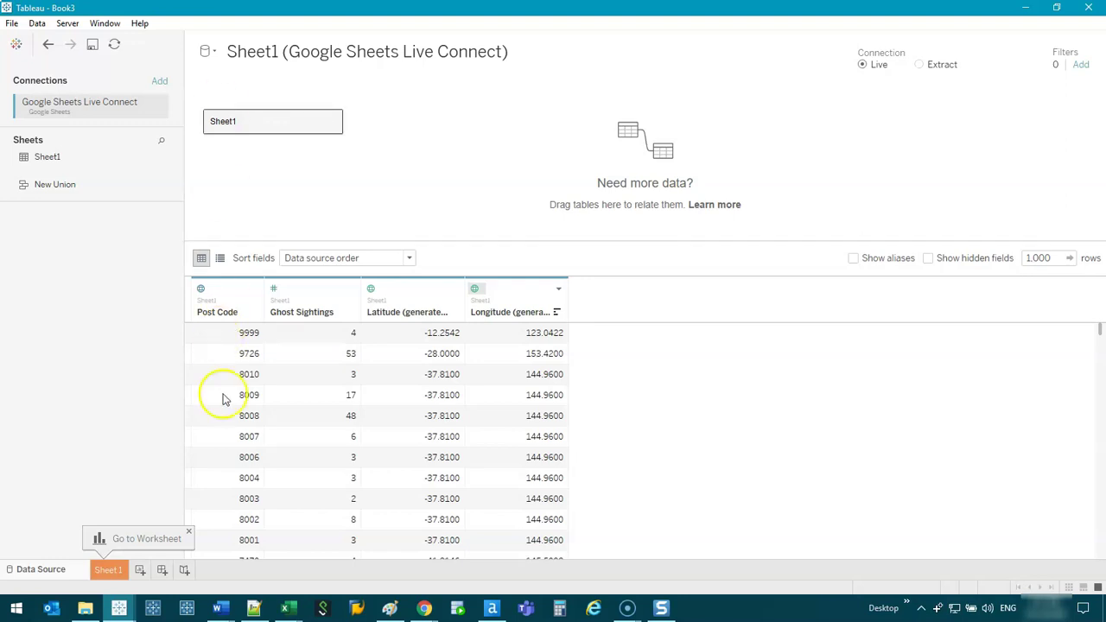
# - On Sheet 1, add Latitude, Longitude and Post Code to map every Australian post code
pyautogui.moveTo(118, 608)
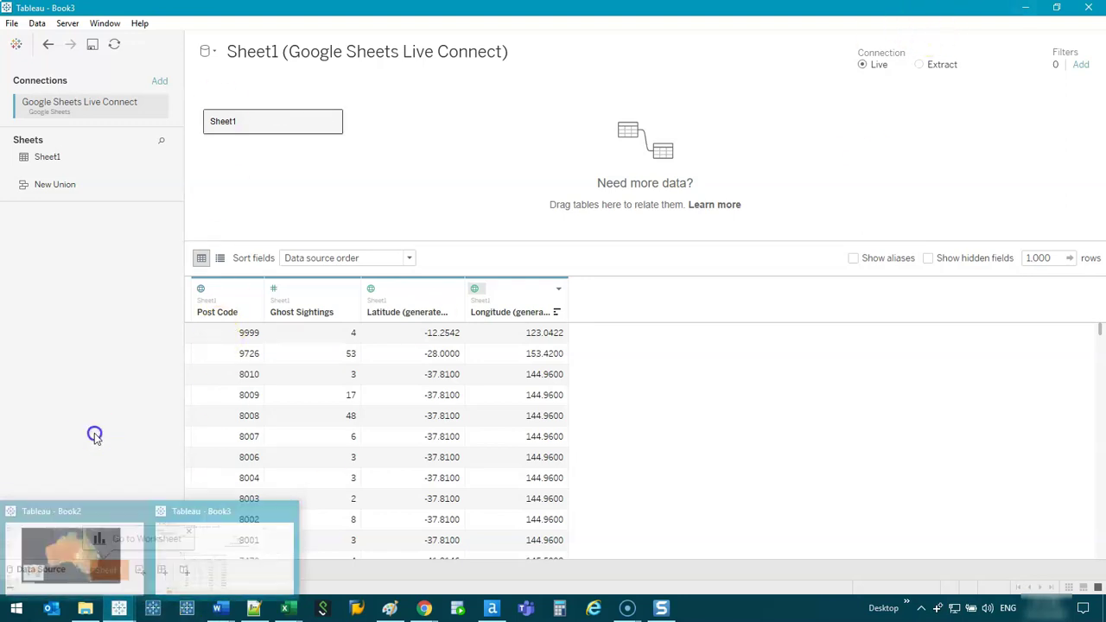
pyautogui.click(108, 569)
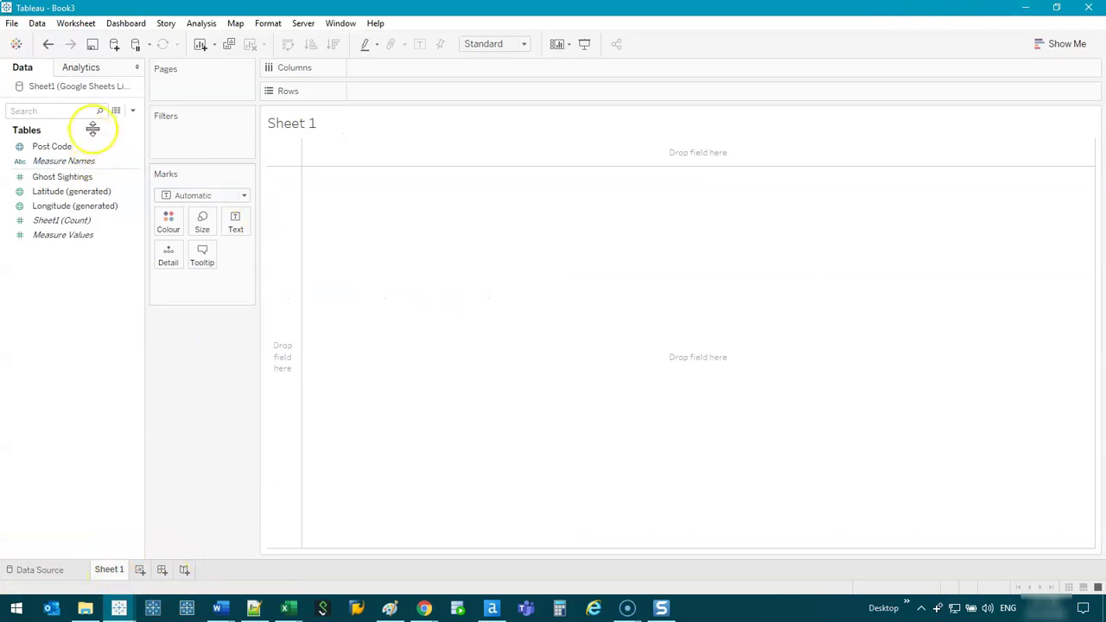
pyautogui.click(70, 149)
pyautogui.click(89, 195)
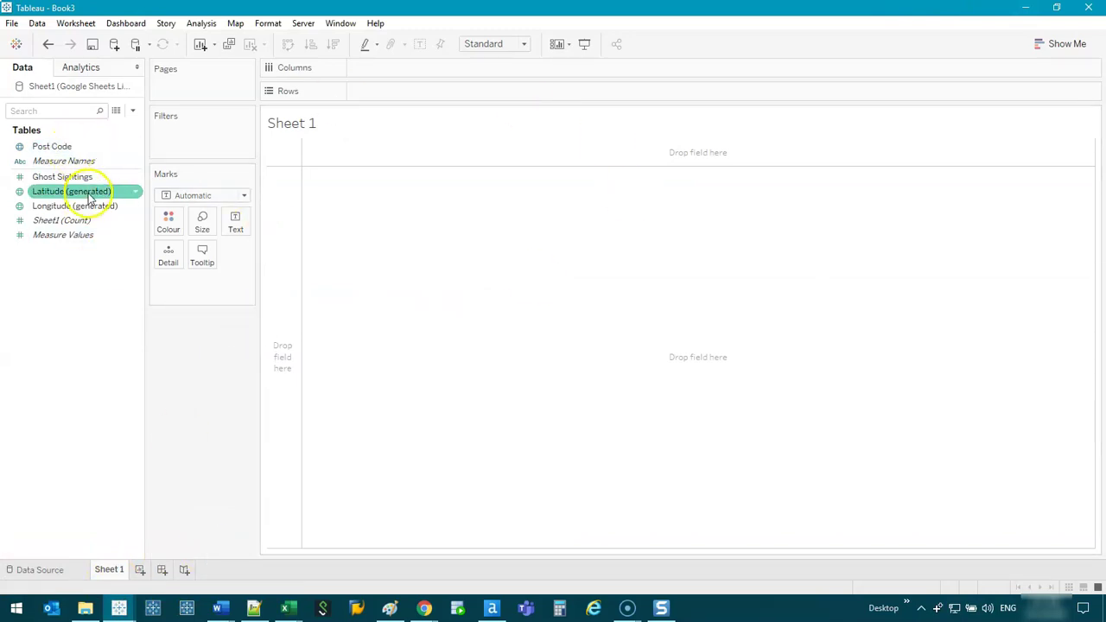
pyautogui.doubleClick(89, 192)
pyautogui.click(86, 209)
pyautogui.doubleClick(84, 210)
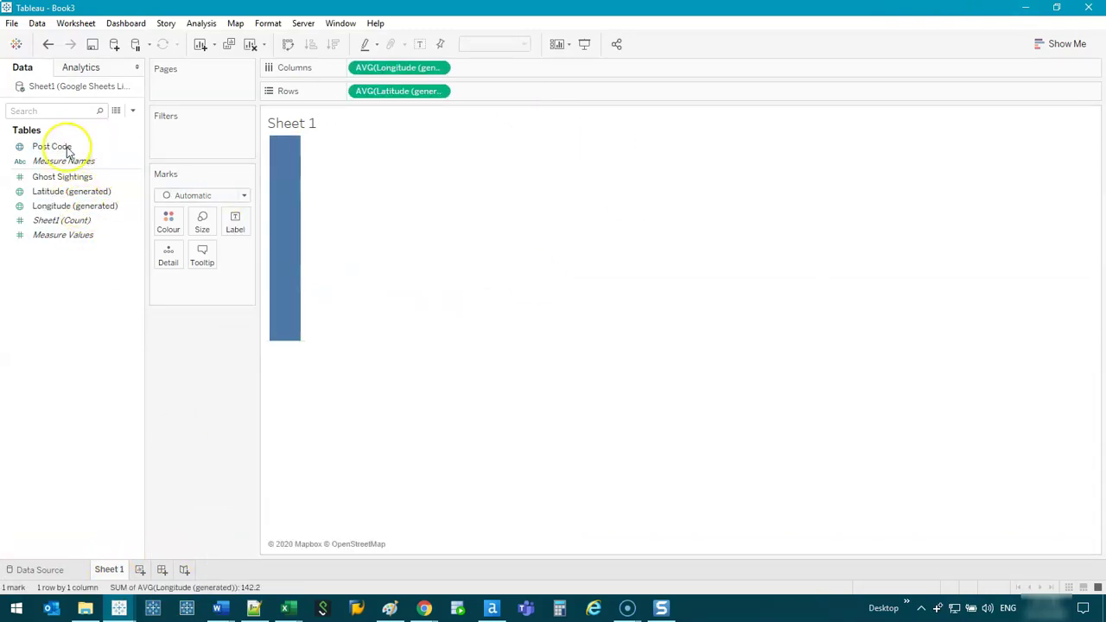
pyautogui.click(69, 147)
pyautogui.doubleClick(67, 147)
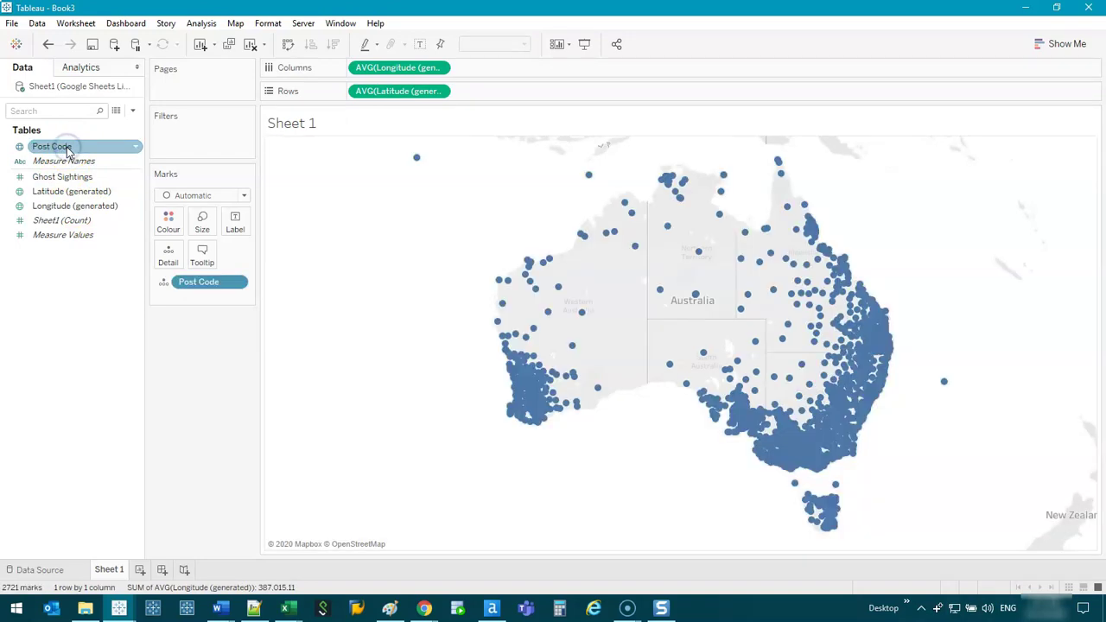
# - Size and colour the marks by Ghost Sightings with a reversed Red-Black Diverging palette
pyautogui.moveTo(89, 178); pyautogui.dragTo(201, 230)
pyautogui.moveTo(208, 281); pyautogui.dragTo(171, 223)
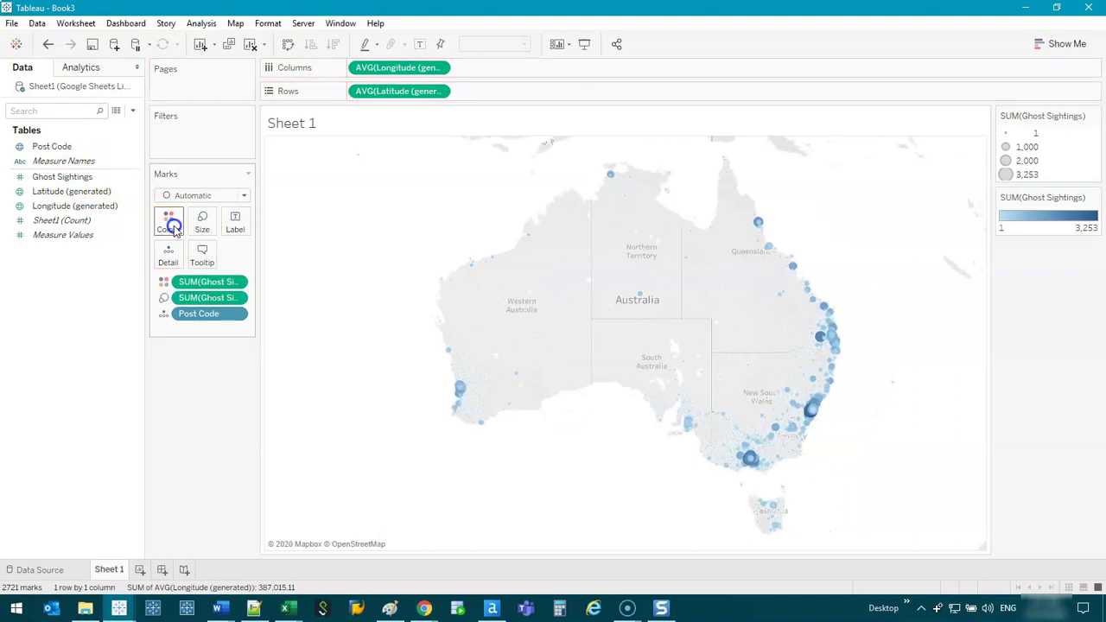
pyautogui.doubleClick(1052, 217)
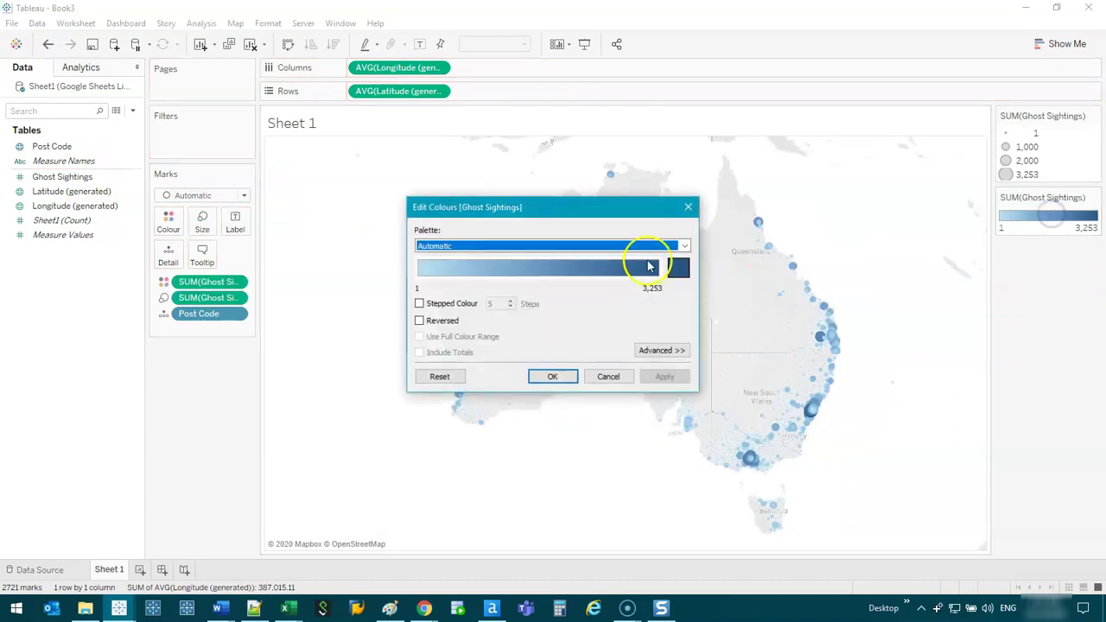
pyautogui.click(657, 246)
pyautogui.click(449, 435)
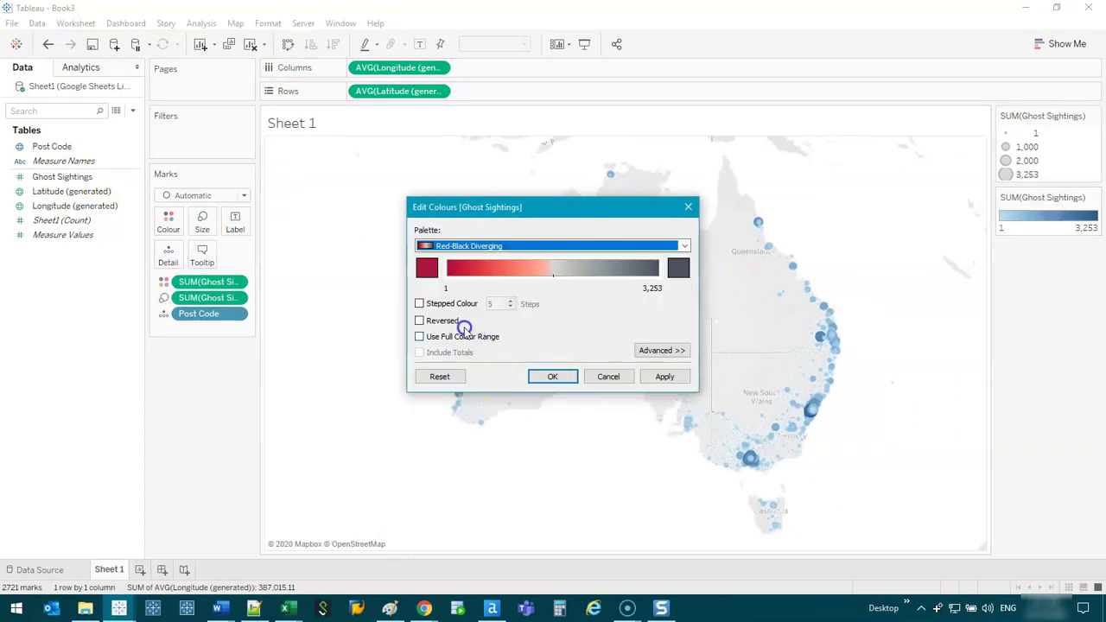
pyautogui.click(462, 323)
pyautogui.click(663, 378)
pyautogui.click(547, 375)
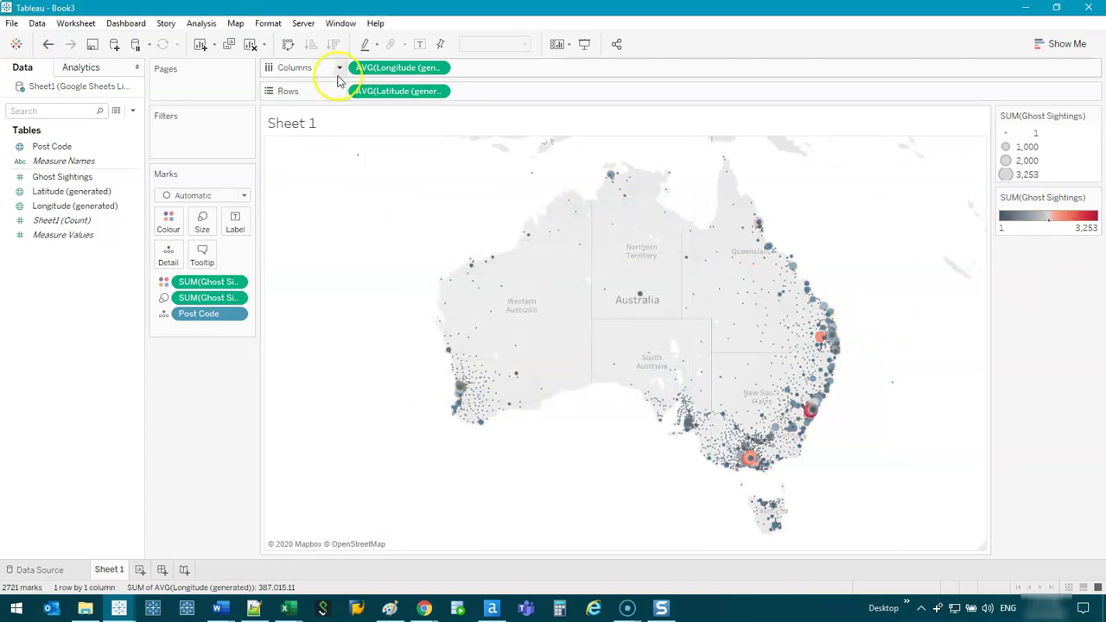
pyautogui.click(263, 24)
# - Set the map background style to Normal and enlarge the sighting circles with the Size slider
pyautogui.moveTo(234, 21)
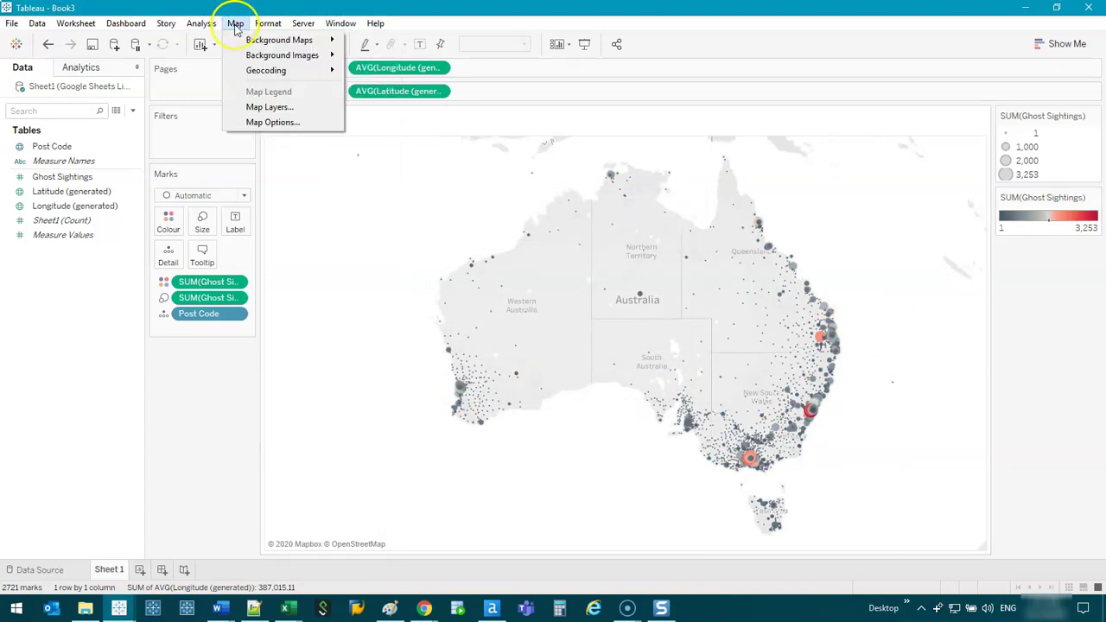
pyautogui.click(262, 106)
pyautogui.click(96, 115)
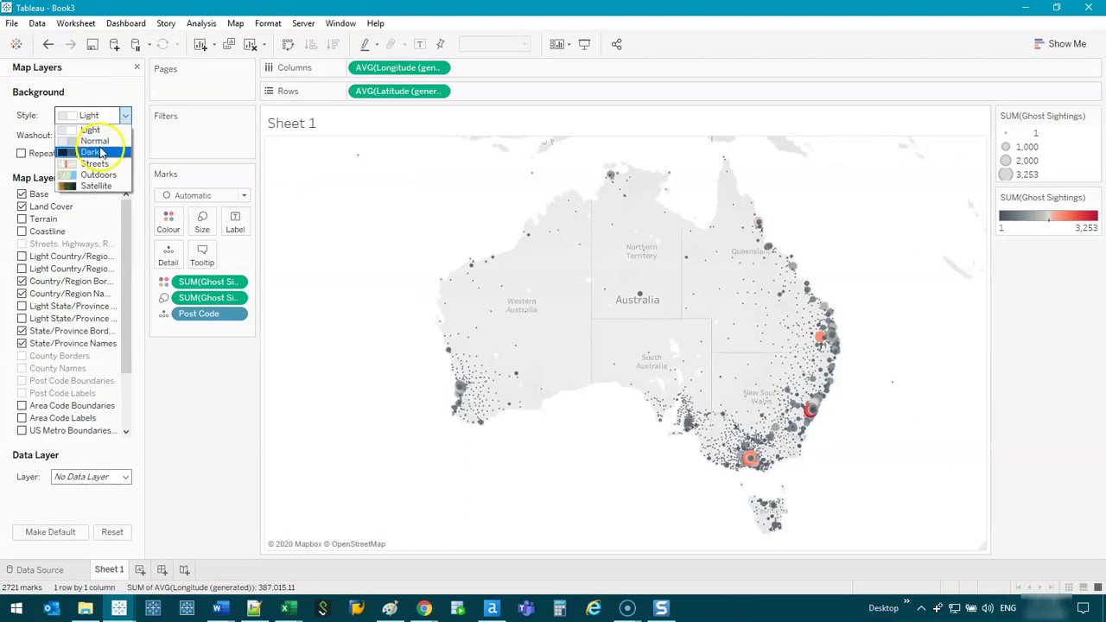
pyautogui.click(99, 152)
pyautogui.click(86, 116)
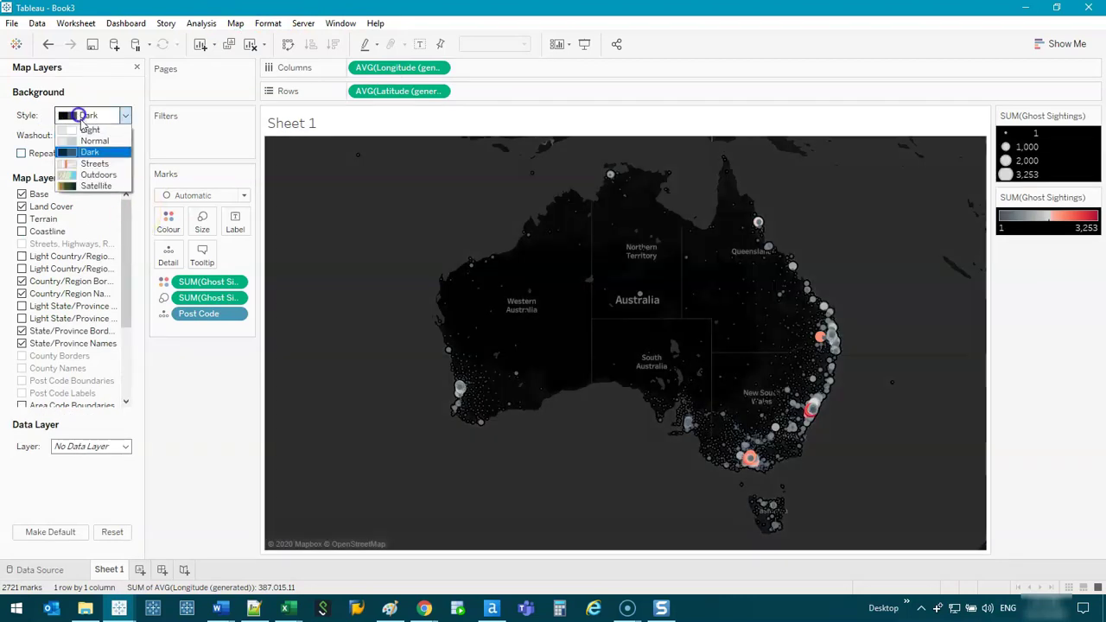
pyautogui.click(90, 140)
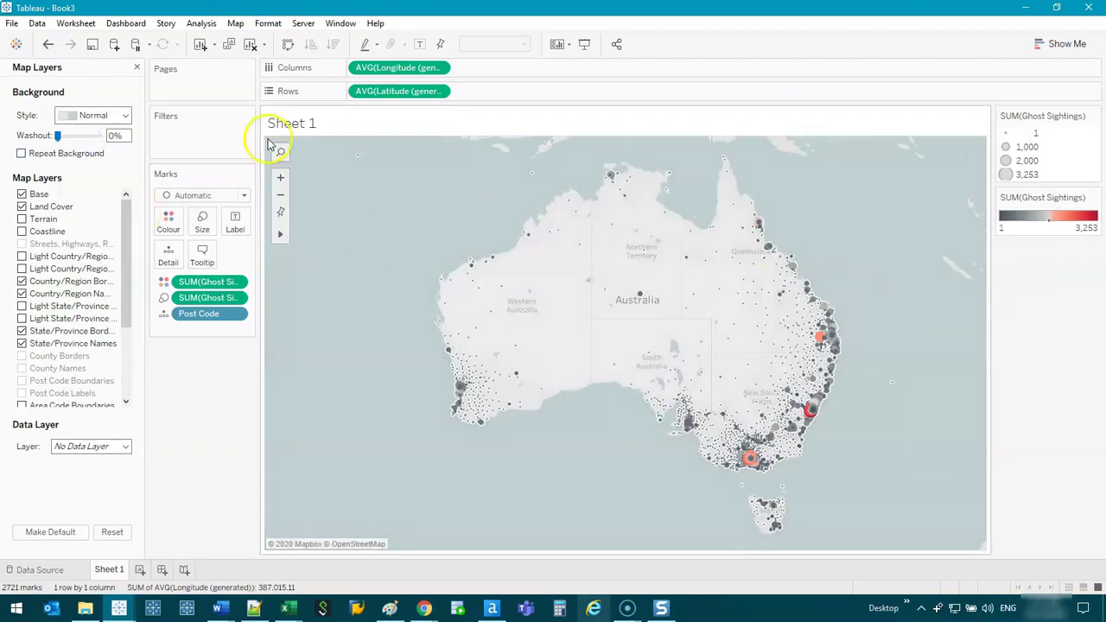
pyautogui.click(203, 222)
pyautogui.moveTo(227, 257); pyautogui.dragTo(289, 258)
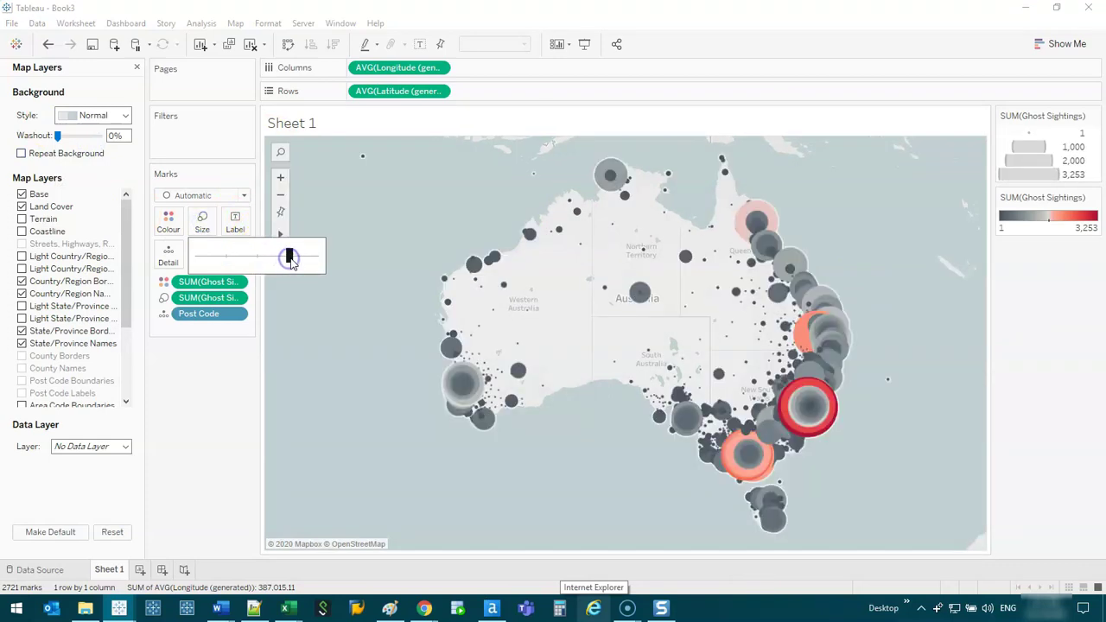
# - Close the Size and Map Layers panes, then edit the Sheet1 (Google Sheets) data source
pyautogui.click(353, 379)
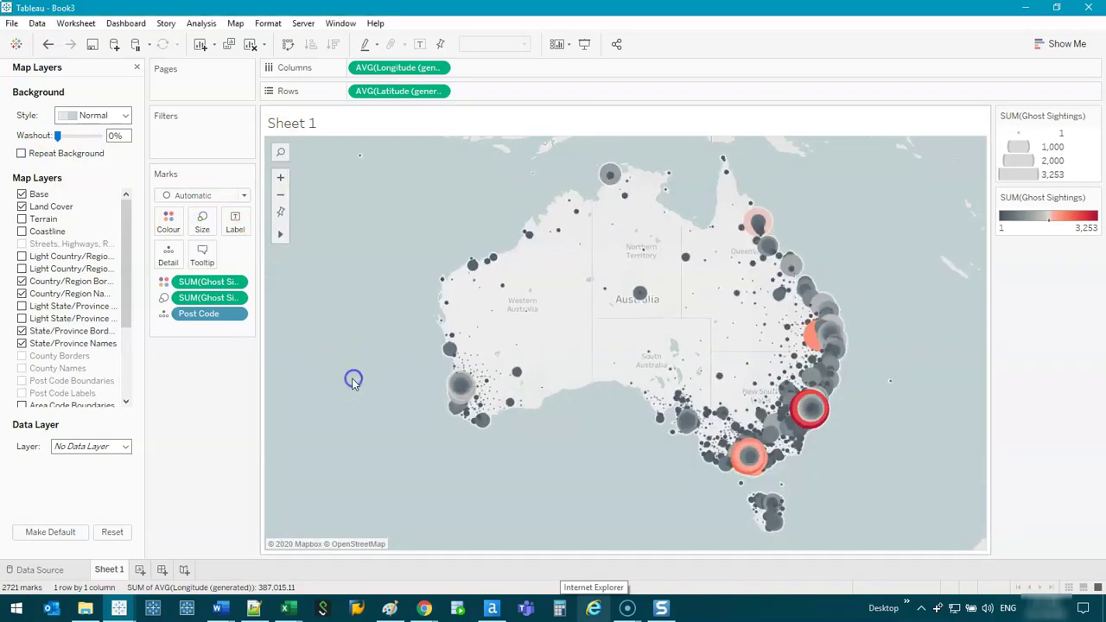
pyautogui.click(137, 68)
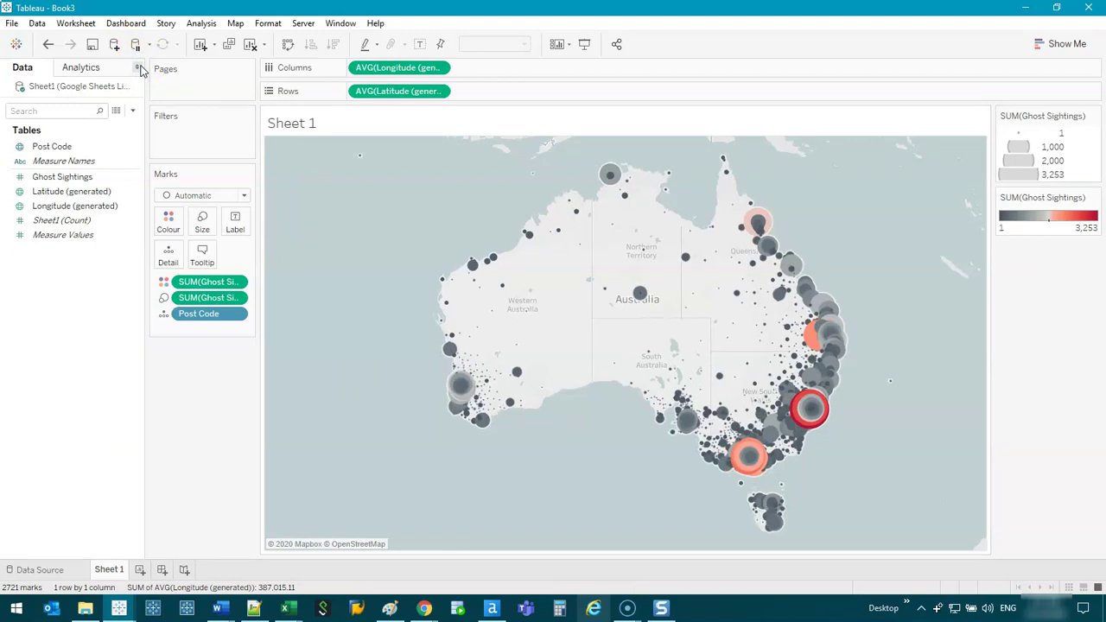
pyautogui.rightClick(52, 87)
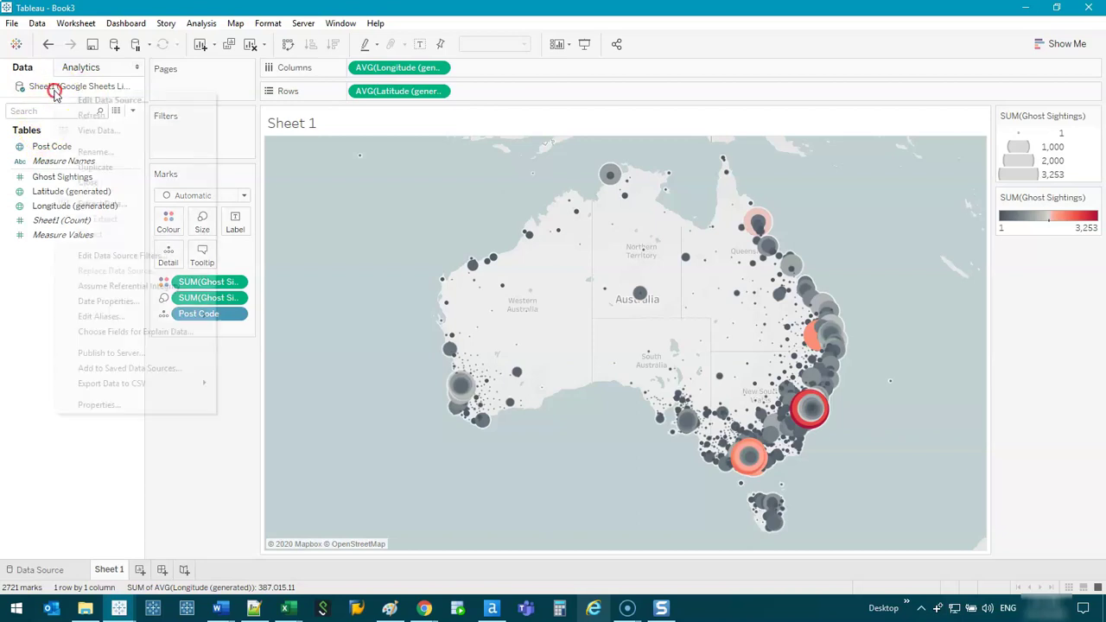
pyautogui.click(104, 101)
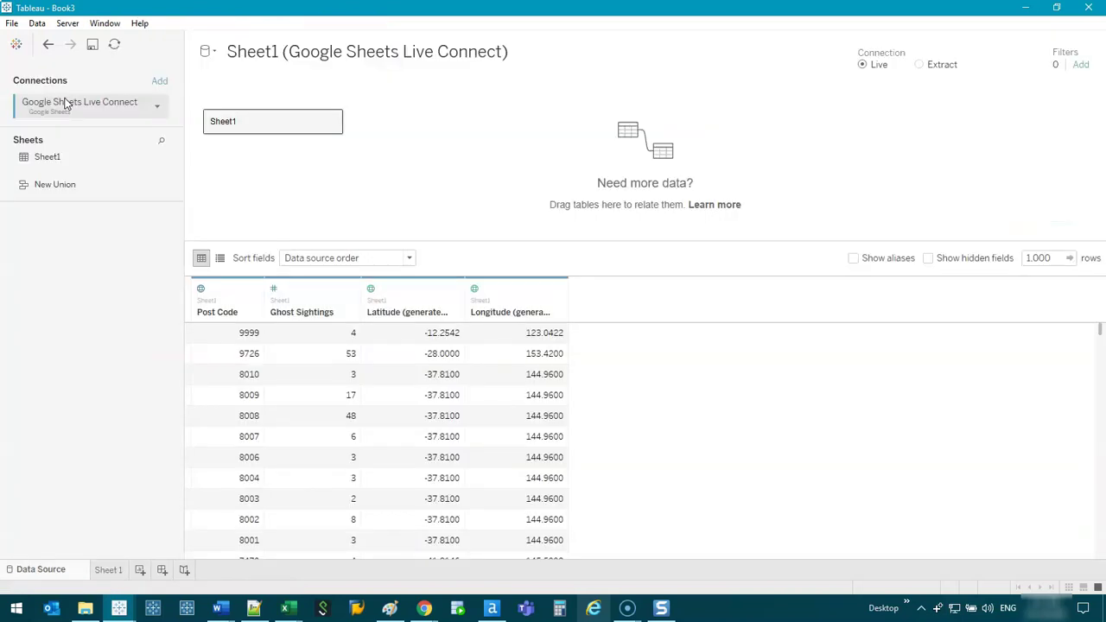
pyautogui.moveTo(923, 35)
pyautogui.mouseDown()
pyautogui.moveTo(839, 89)
pyautogui.moveTo(966, 48)
pyautogui.mouseUp()
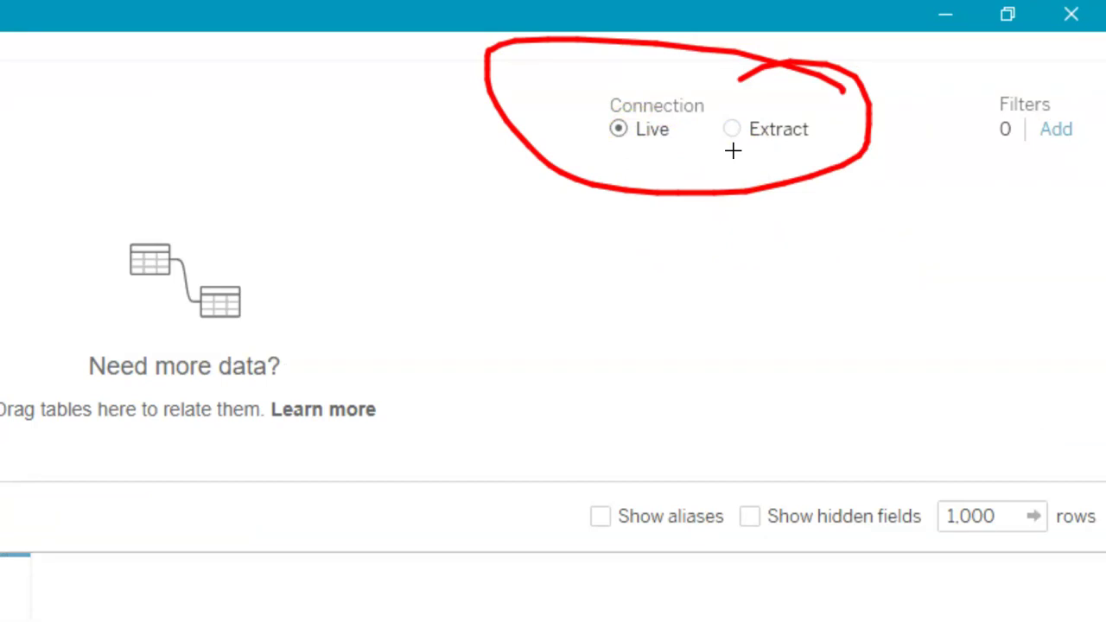
# - In Google Sheets Live Connect, delete all data from post code 7470 down to row 2722
pyautogui.moveTo(427, 609)
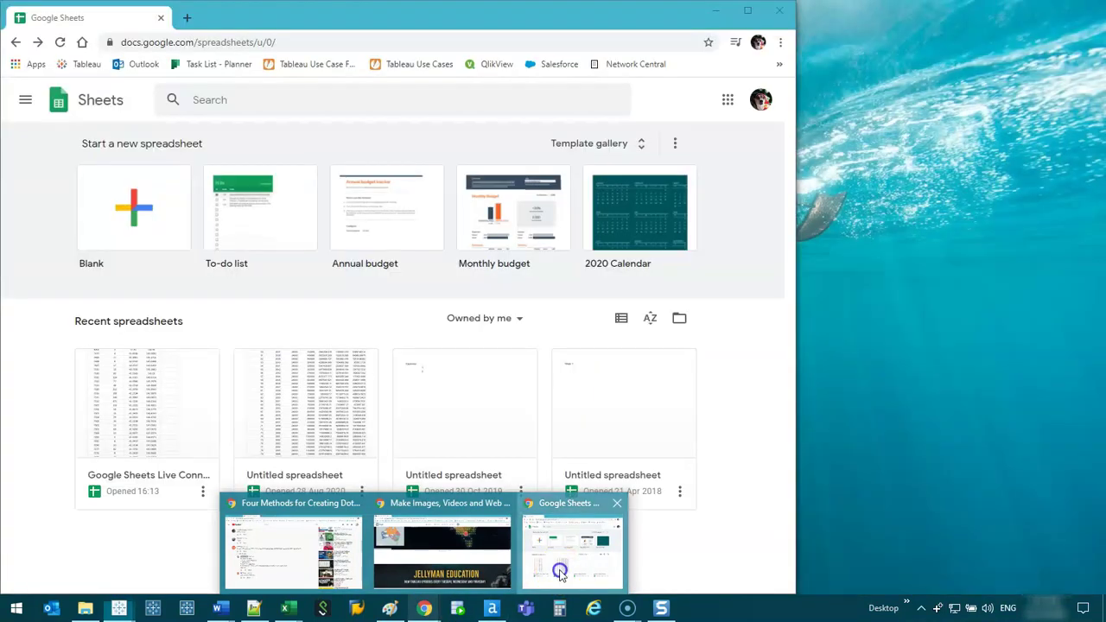
pyautogui.click(560, 553)
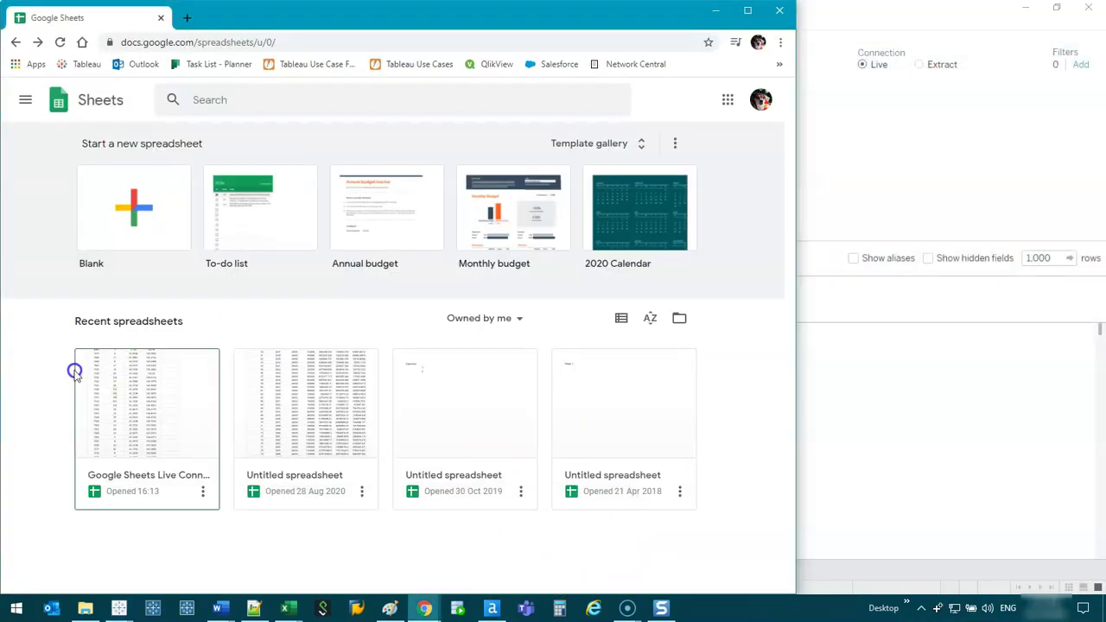
pyautogui.click(170, 398)
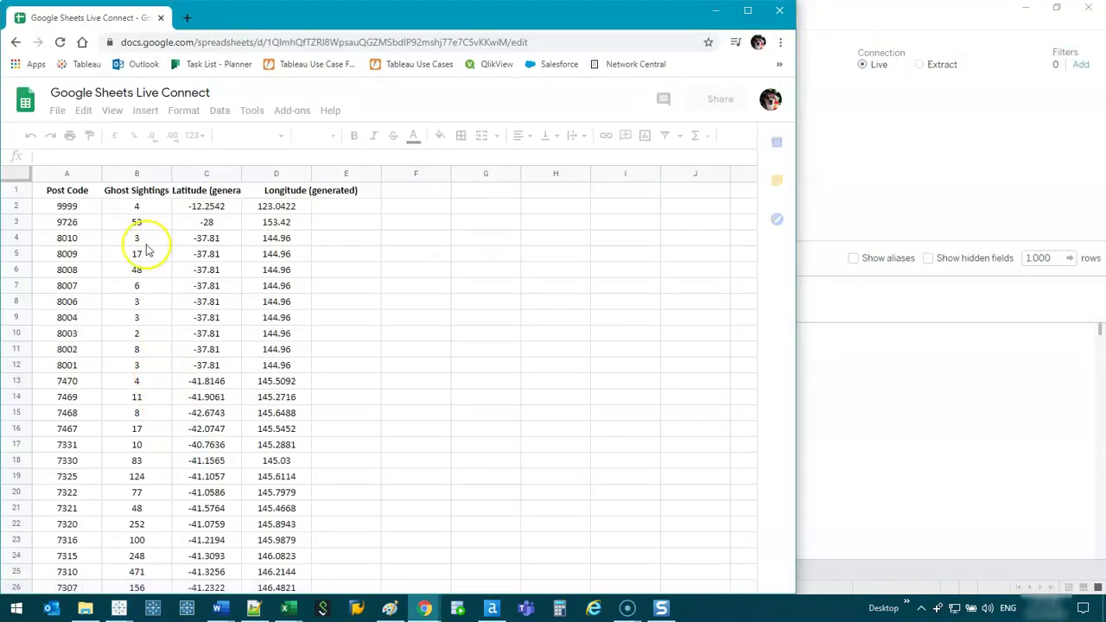
pyautogui.click(65, 385)
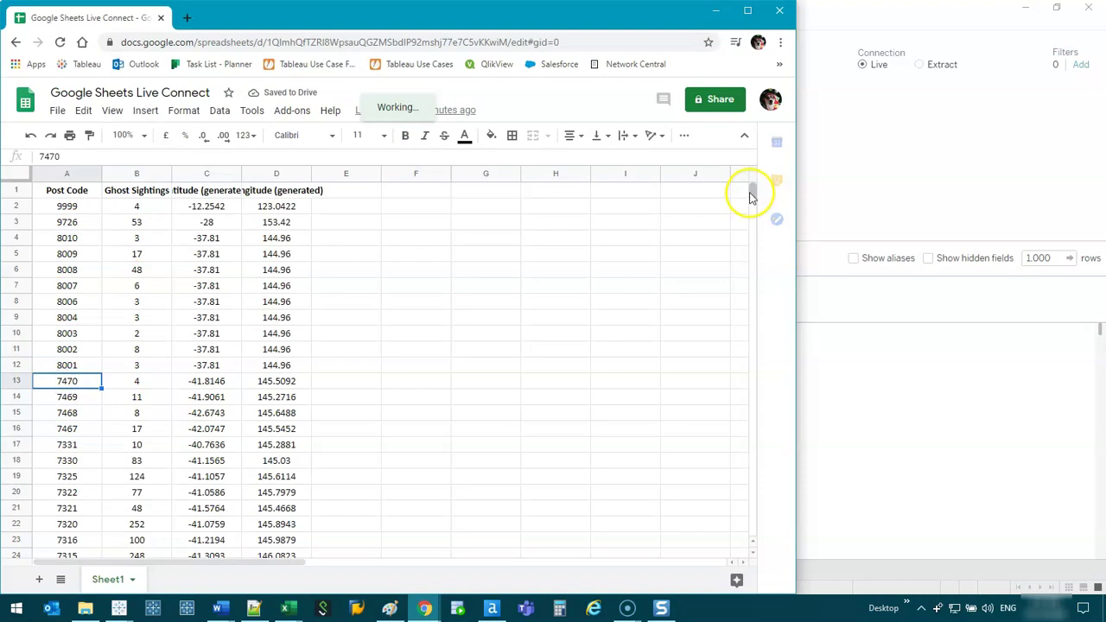
pyautogui.moveTo(751, 194); pyautogui.dragTo(748, 534)
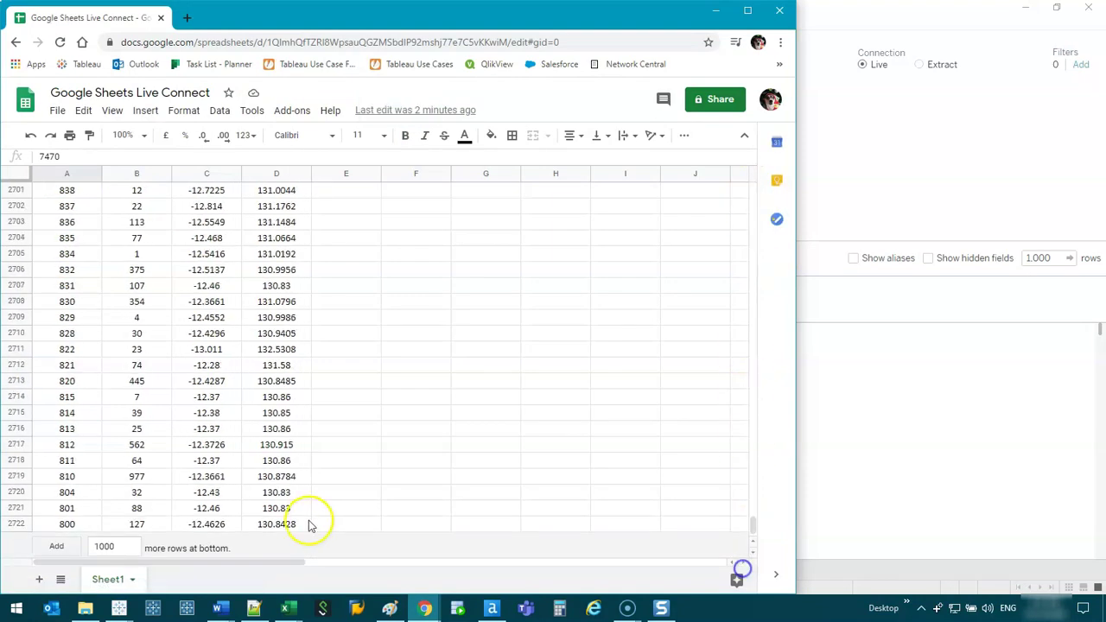
pyautogui.keyDown('shift'); pyautogui.click(308, 524); pyautogui.keyUp('shift')
pyautogui.press('Delete')
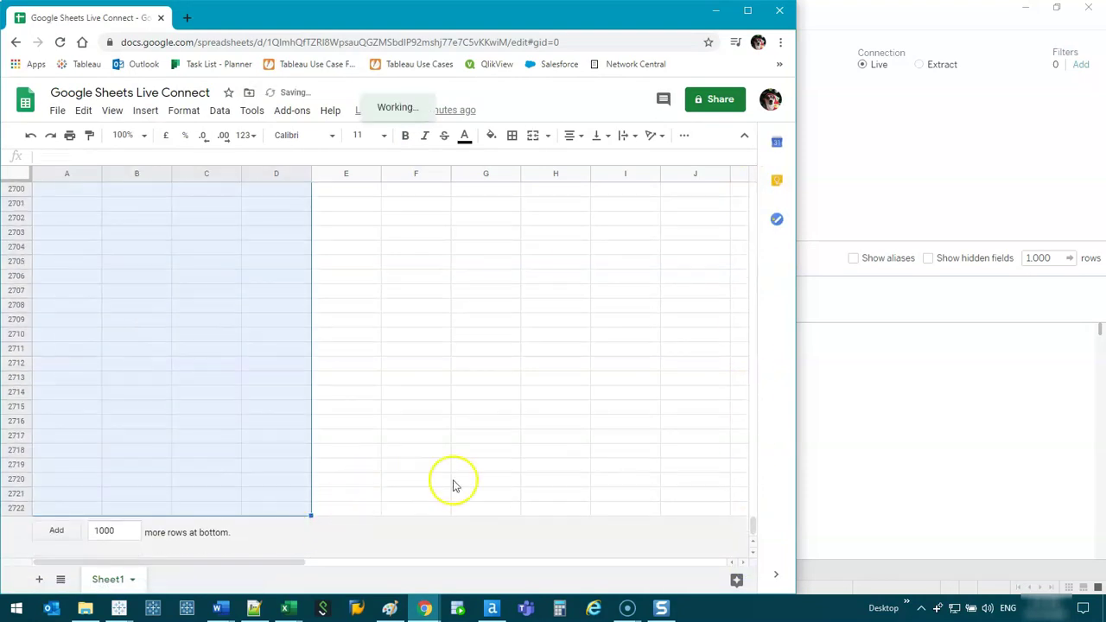
# - Deselect the emptied range and return to the Google Sheets home page
pyautogui.moveTo(752, 526); pyautogui.dragTo(751, 186)
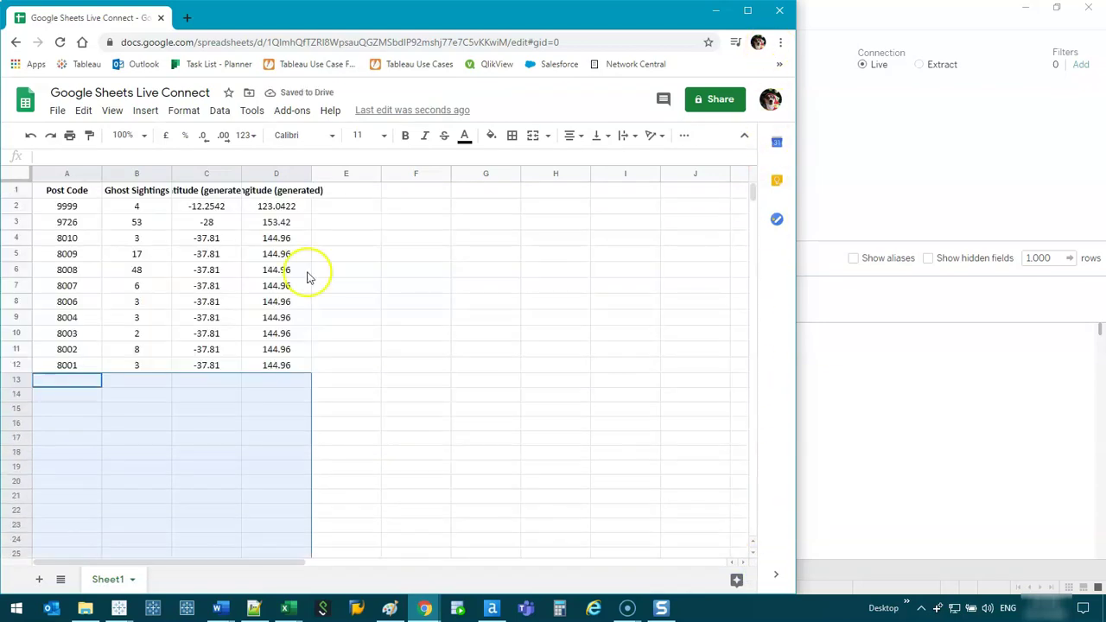
pyautogui.click(249, 301)
pyautogui.click(458, 301)
pyautogui.hotkey('alt', 'Left')
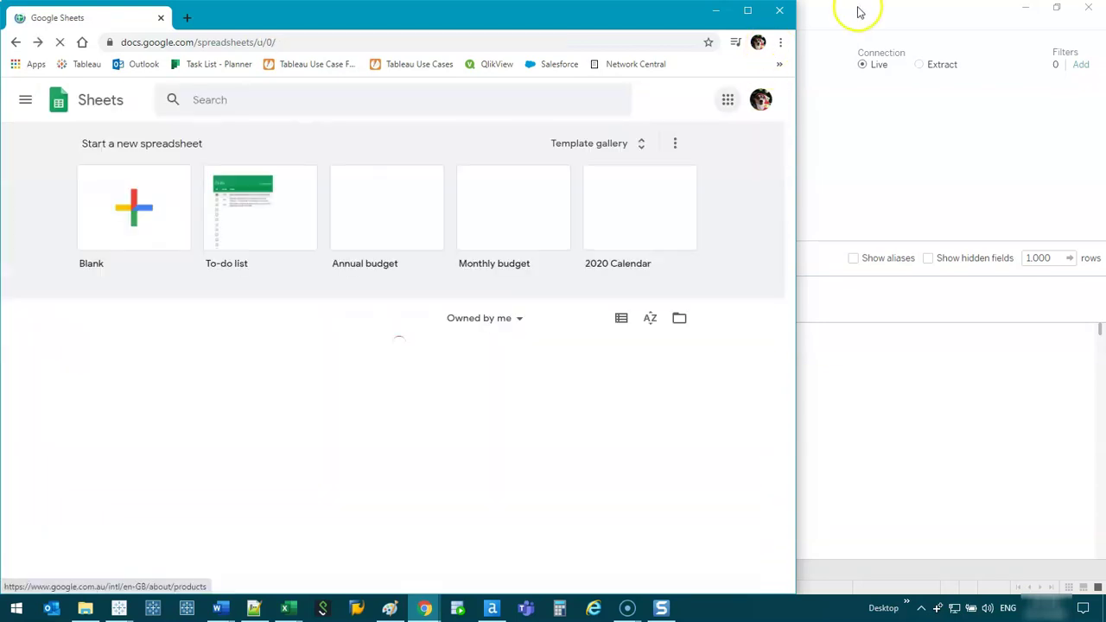
# - On Sheet 1, refresh the Sheet1 (Google Sheets Live Connect) data so only 11 marks remain
pyautogui.click(860, 12)
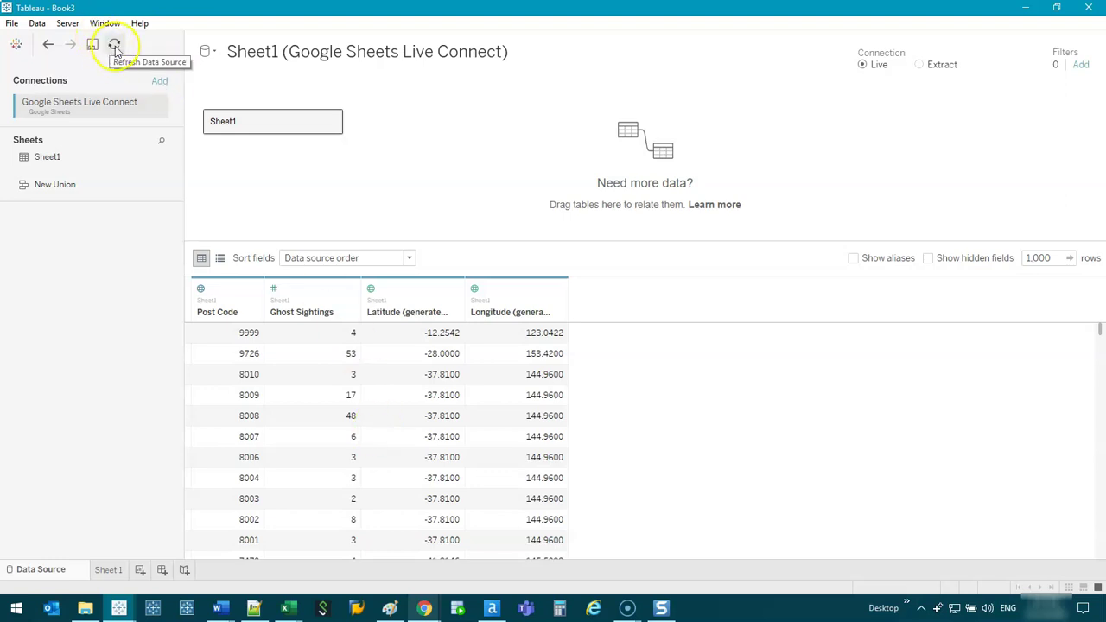
pyautogui.click(108, 570)
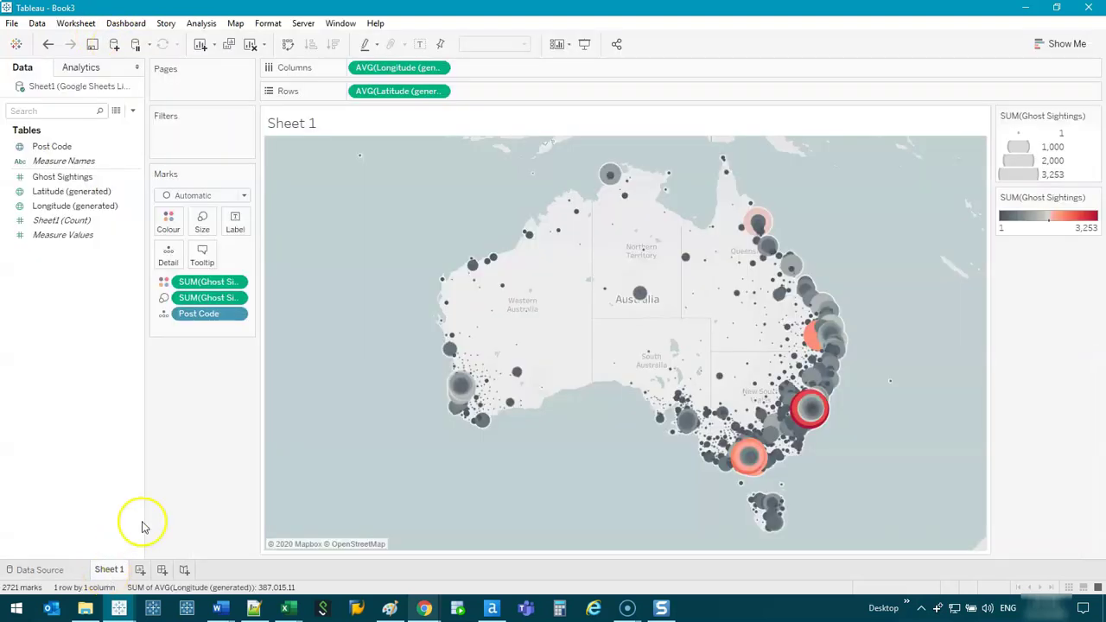
pyautogui.rightClick(78, 86)
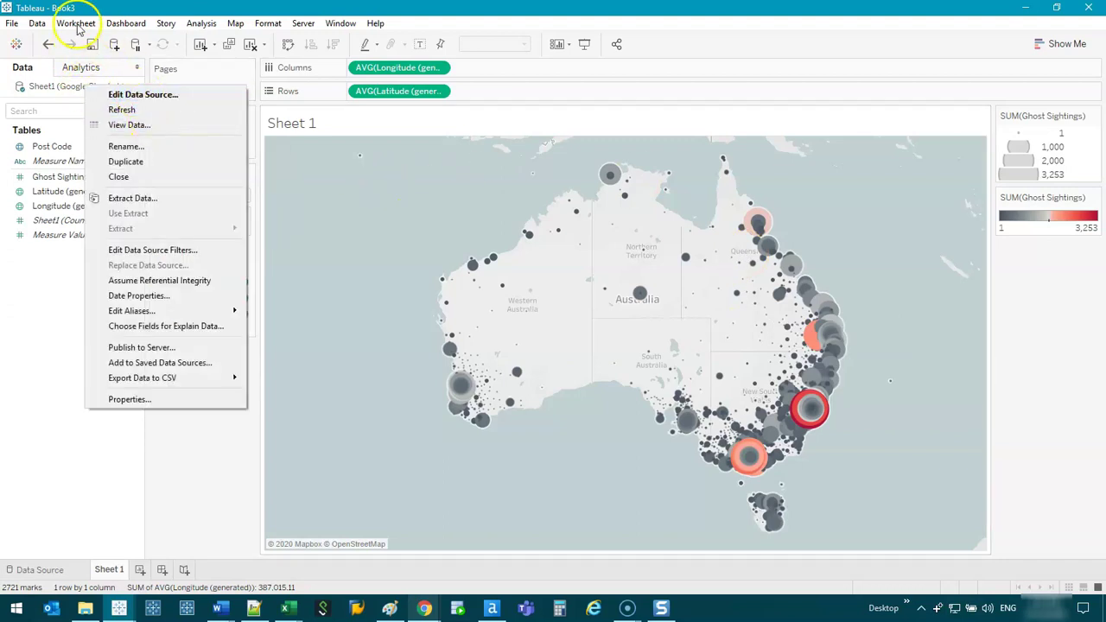
pyautogui.click(38, 23)
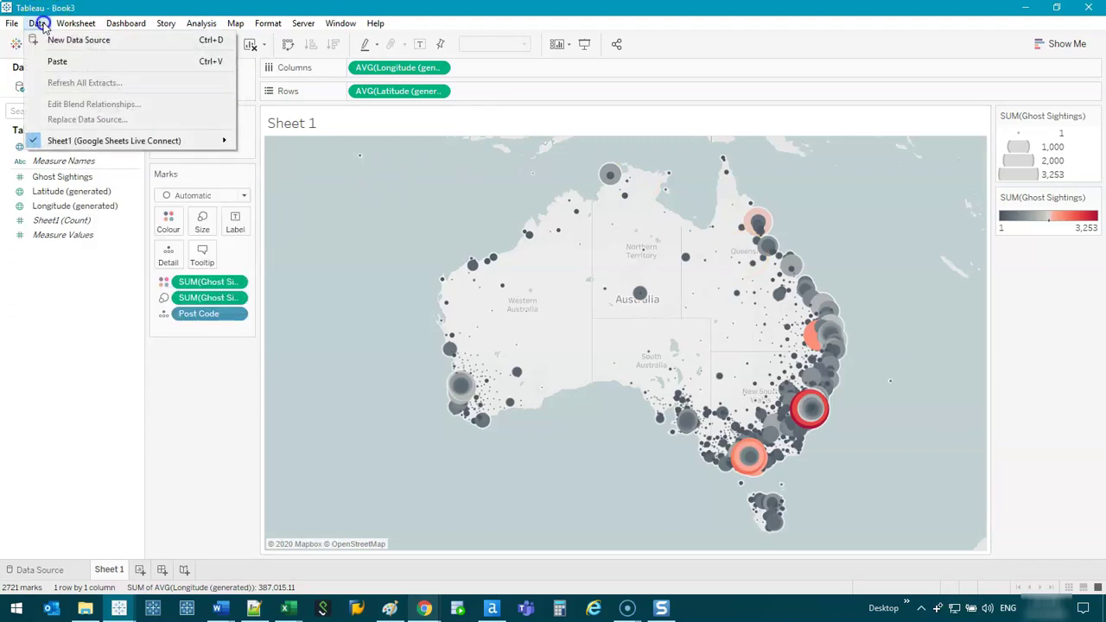
pyautogui.moveTo(81, 141)
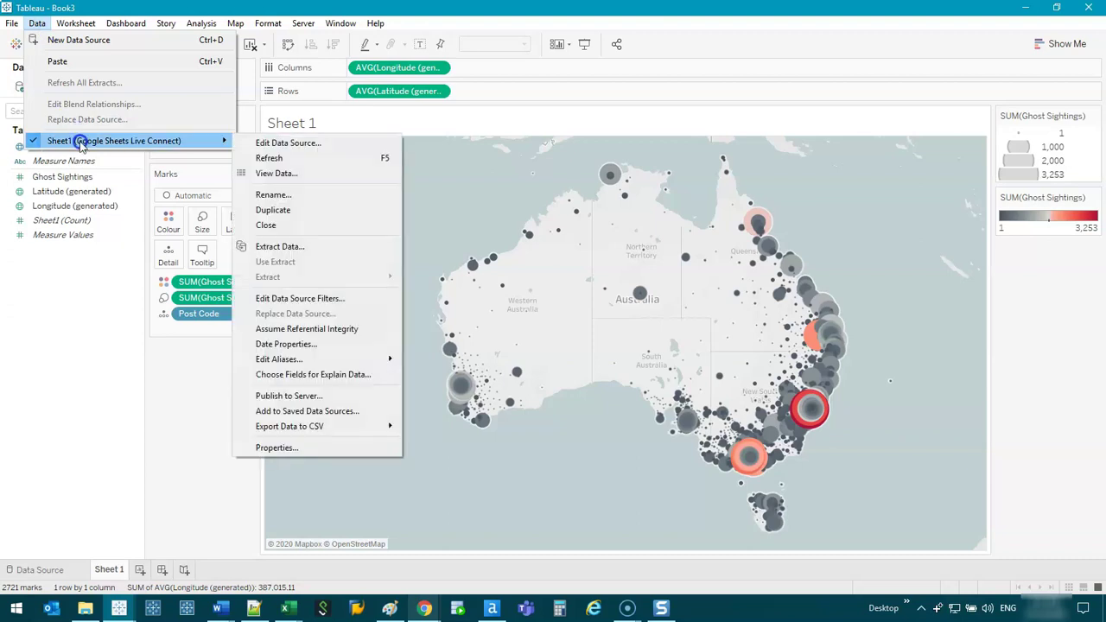
pyautogui.click(318, 158)
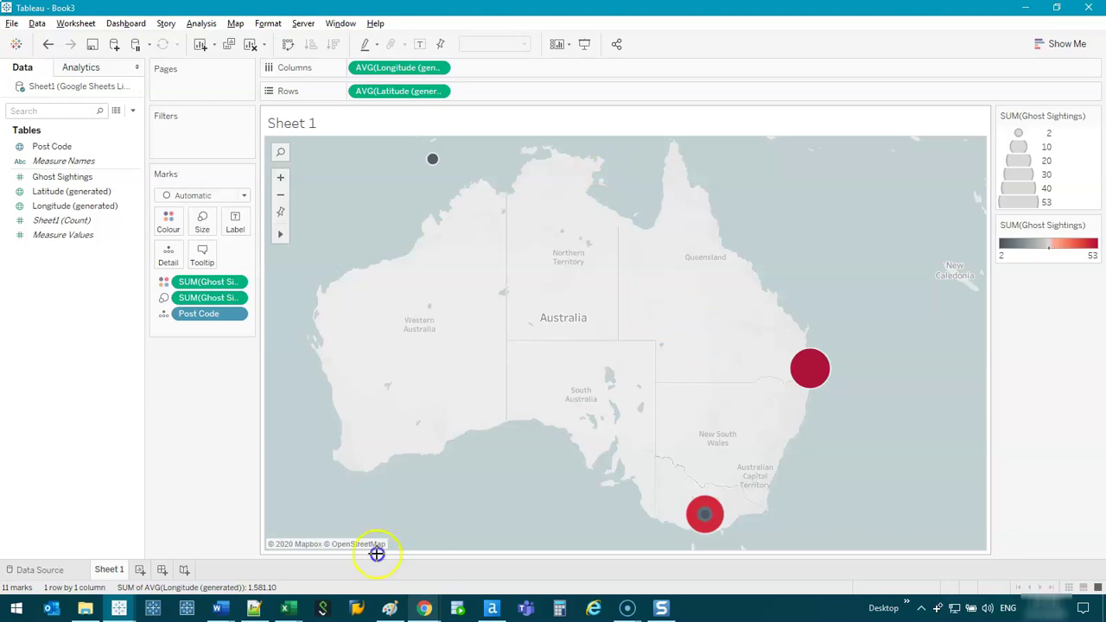
# - Sketch two boxes in Paint, one above the other, joined by a downward arrow
pyautogui.click(396, 601)
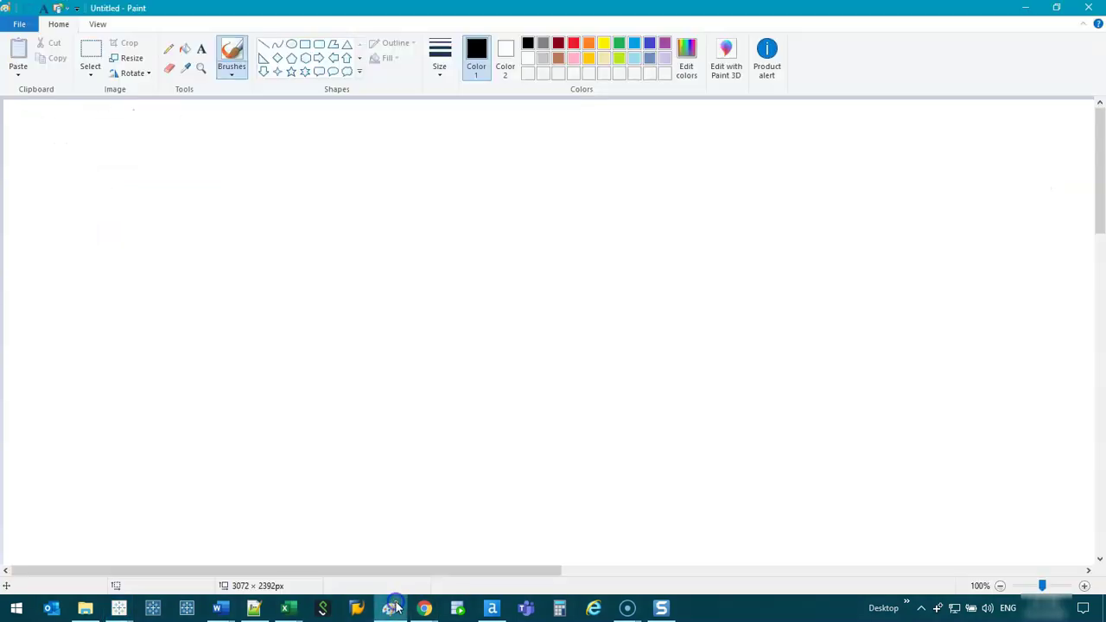
pyautogui.doubleClick(53, 25)
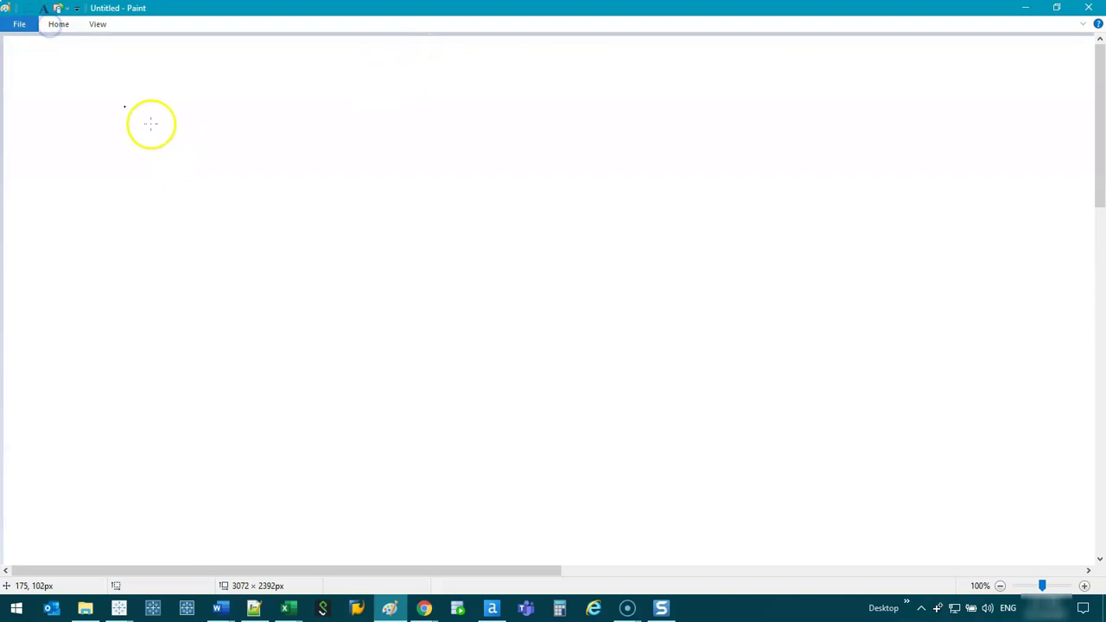
pyautogui.moveTo(328, 188)
pyautogui.mouseDown()
pyautogui.moveTo(196, 260)
pyautogui.moveTo(469, 340)
pyautogui.mouseUp()
pyautogui.hotkey('ctrl', 'z')
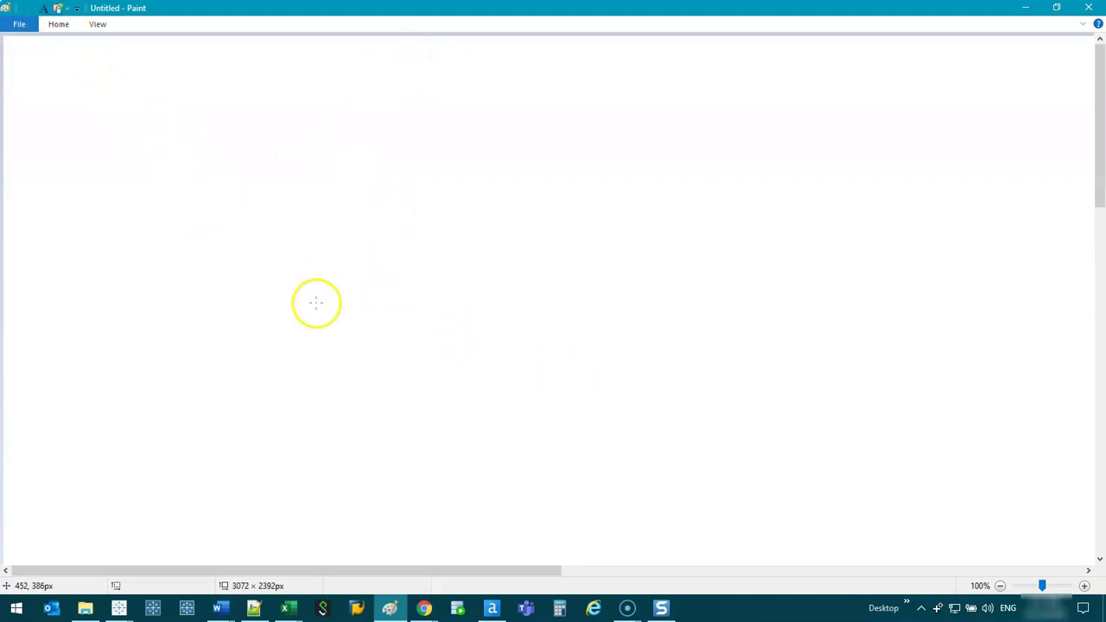
pyautogui.moveTo(117, 98)
pyautogui.mouseDown()
pyautogui.moveTo(121, 165)
pyautogui.moveTo(122, 98)
pyautogui.moveTo(203, 93)
pyautogui.moveTo(212, 164)
pyautogui.moveTo(121, 167)
pyautogui.mouseUp()
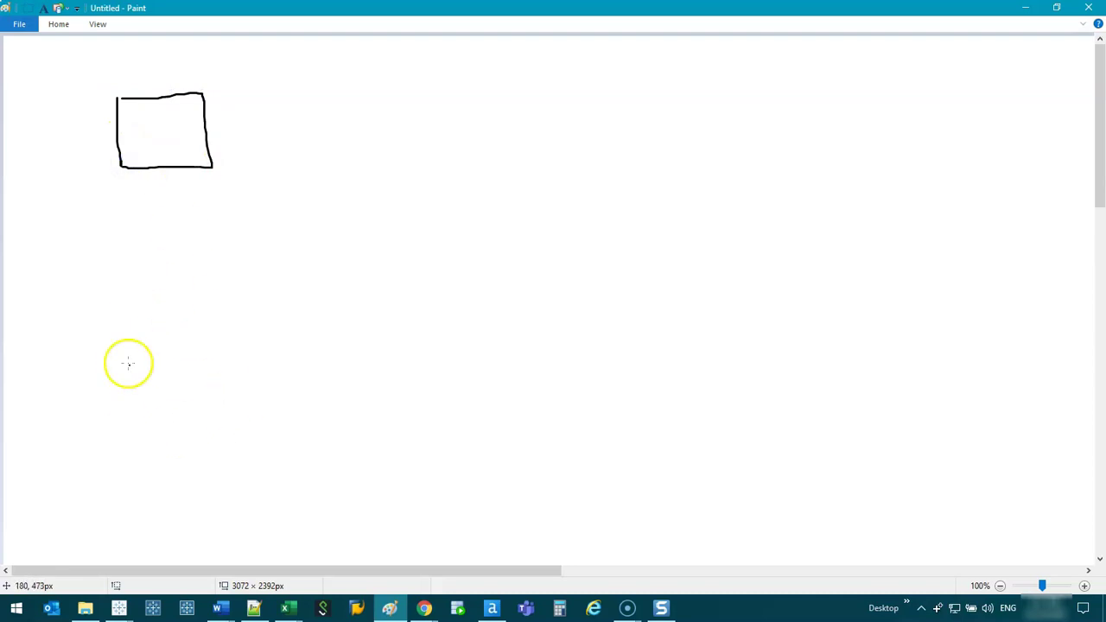
pyautogui.moveTo(227, 344)
pyautogui.mouseDown()
pyautogui.moveTo(225, 411)
pyautogui.moveTo(337, 335)
pyautogui.moveTo(337, 414)
pyautogui.moveTo(224, 420)
pyautogui.mouseUp()
pyautogui.moveTo(199, 183); pyautogui.dragTo(251, 327)
pyautogui.moveTo(263, 286)
pyautogui.mouseDown()
pyautogui.moveTo(264, 321)
pyautogui.moveTo(207, 316)
pyautogui.mouseUp()
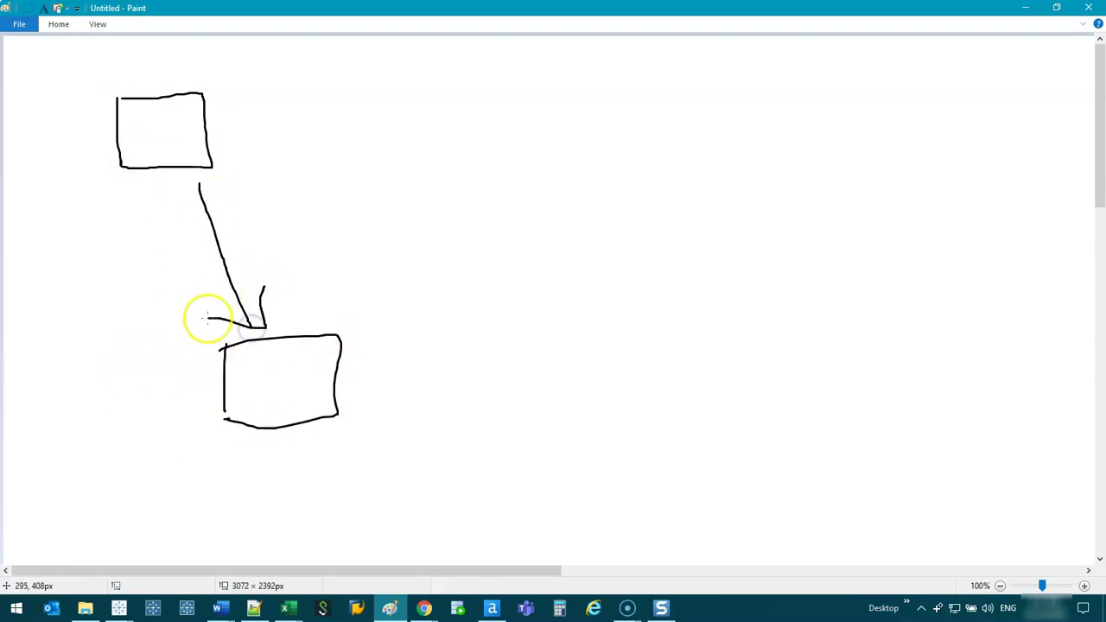
# - Label the top box 'Google SHeets' and the lower box 'Tableau Desktop'
pyautogui.doubleClick(66, 25)
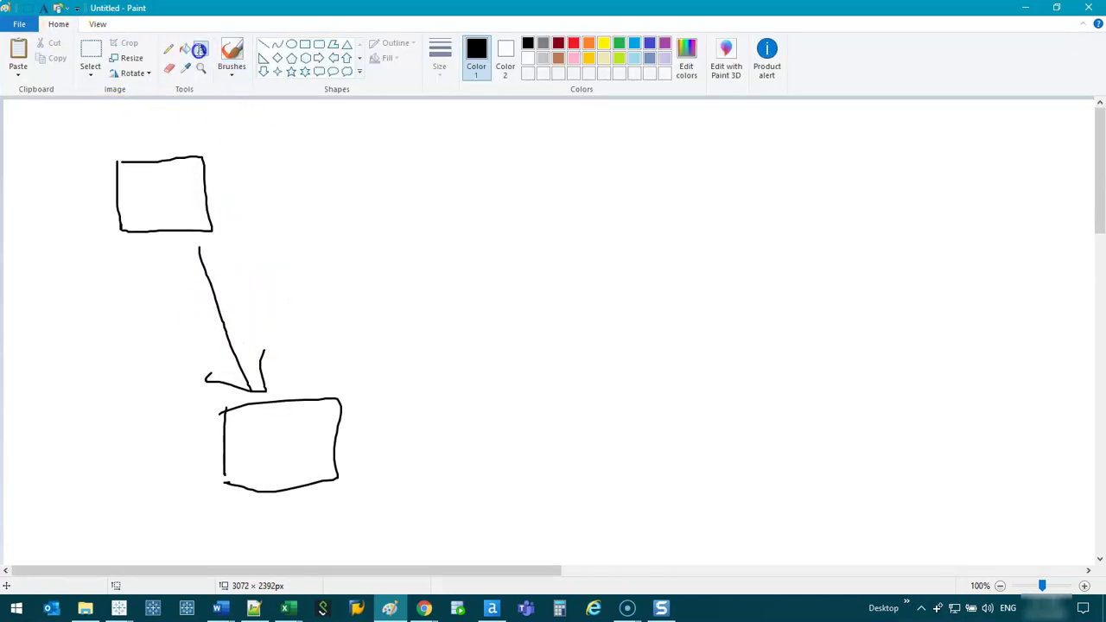
pyautogui.click(117, 142)
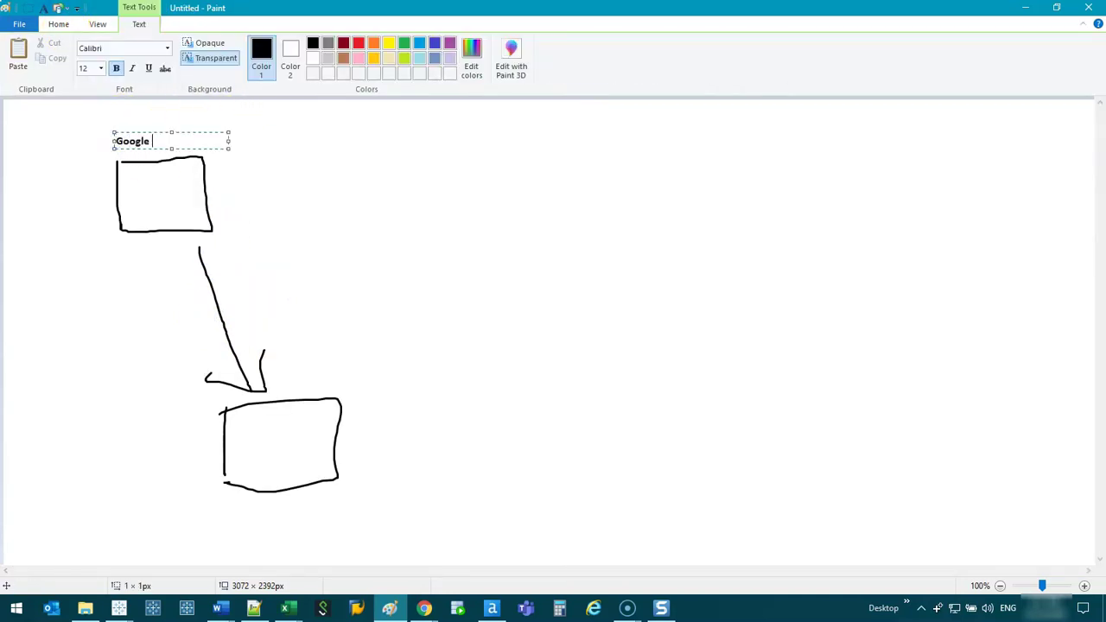
pyautogui.click(216, 516)
pyautogui.click(211, 513)
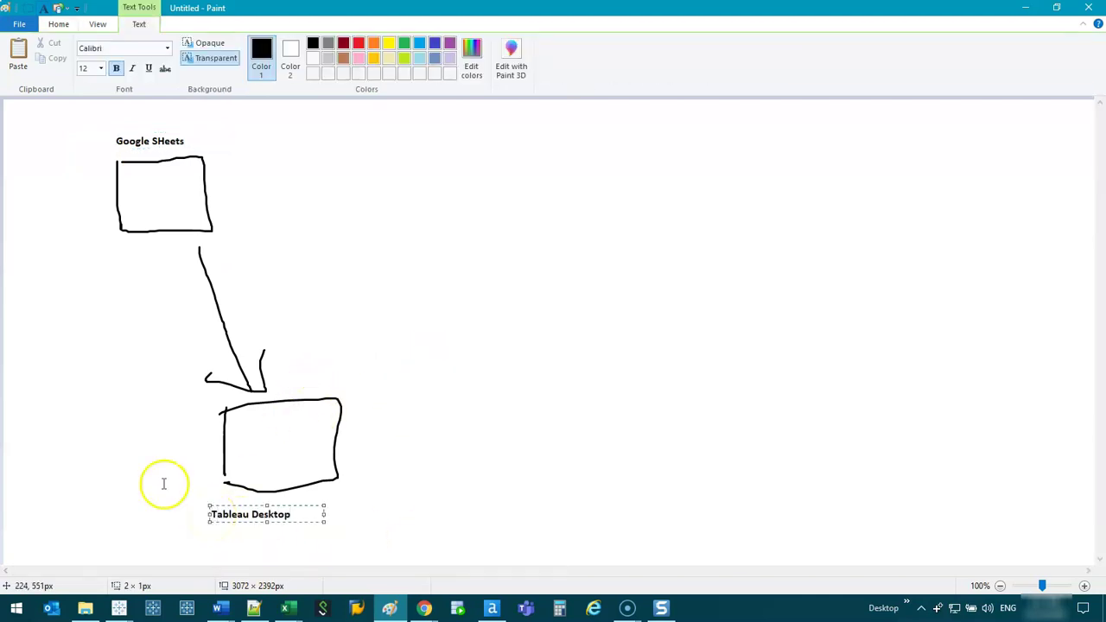
pyautogui.click(322, 353)
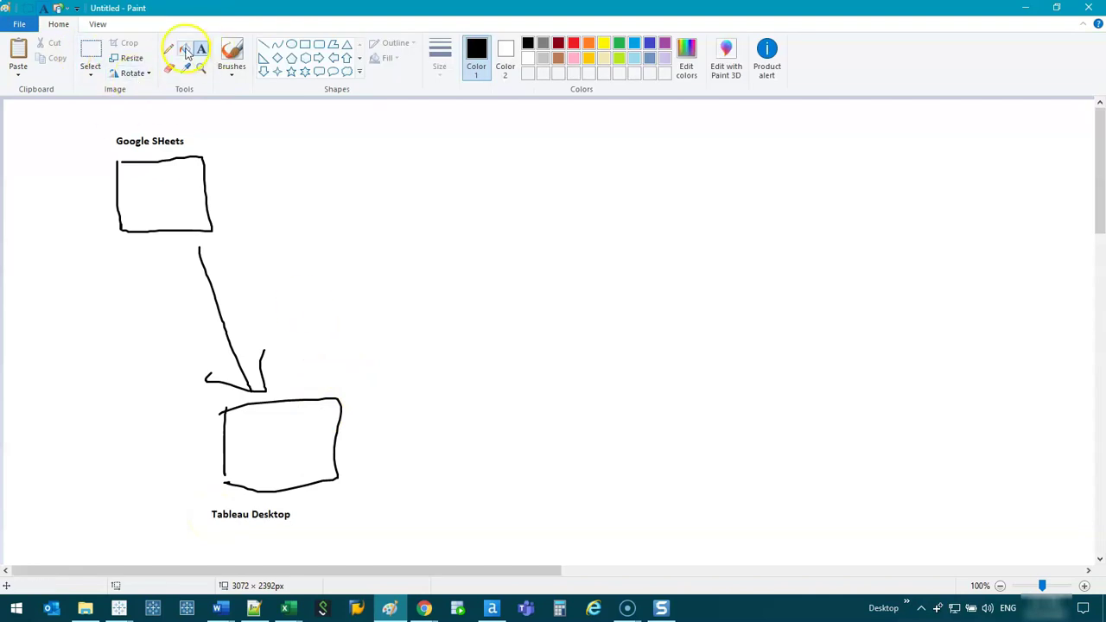
# - Brush a large cloud on the right enclosing a box with a curved logo mark, undoing a stray circle
pyautogui.click(231, 52)
pyautogui.moveTo(726, 186)
pyautogui.mouseDown()
pyautogui.moveTo(632, 151)
pyautogui.moveTo(597, 211)
pyautogui.moveTo(512, 283)
pyautogui.moveTo(610, 446)
pyautogui.moveTo(656, 470)
pyautogui.moveTo(831, 442)
pyautogui.moveTo(965, 386)
pyautogui.moveTo(1081, 270)
pyautogui.moveTo(953, 175)
pyautogui.moveTo(714, 177)
pyautogui.mouseUp()
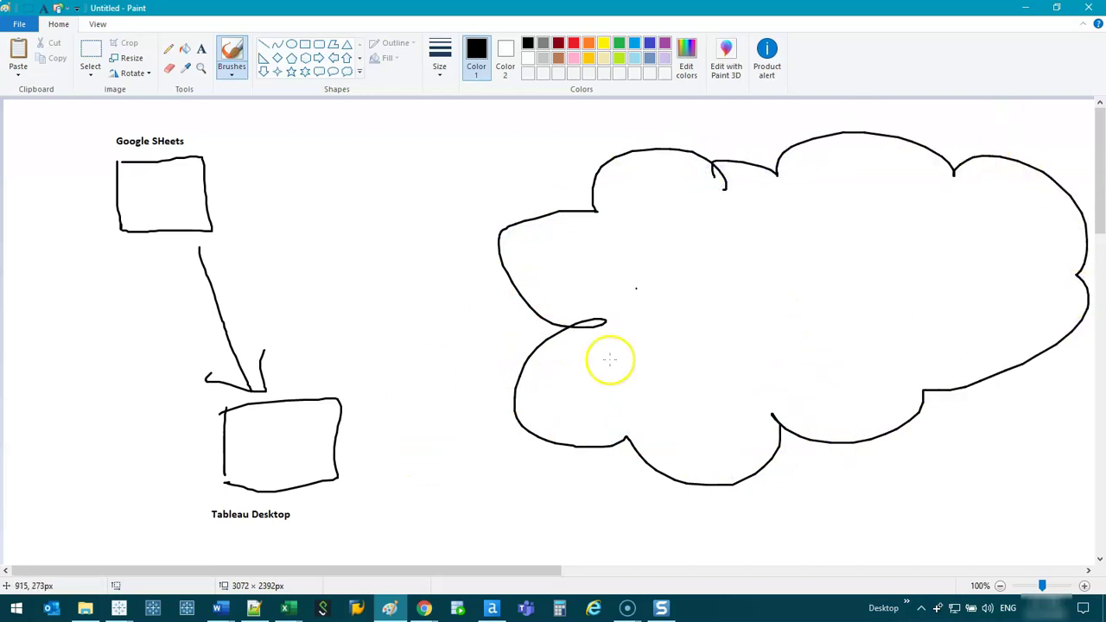
pyautogui.moveTo(681, 235)
pyautogui.mouseDown()
pyautogui.moveTo(698, 354)
pyautogui.moveTo(896, 215)
pyautogui.moveTo(714, 361)
pyautogui.mouseUp()
pyautogui.moveTo(751, 264); pyautogui.dragTo(769, 320)
pyautogui.moveTo(803, 235); pyautogui.dragTo(812, 330)
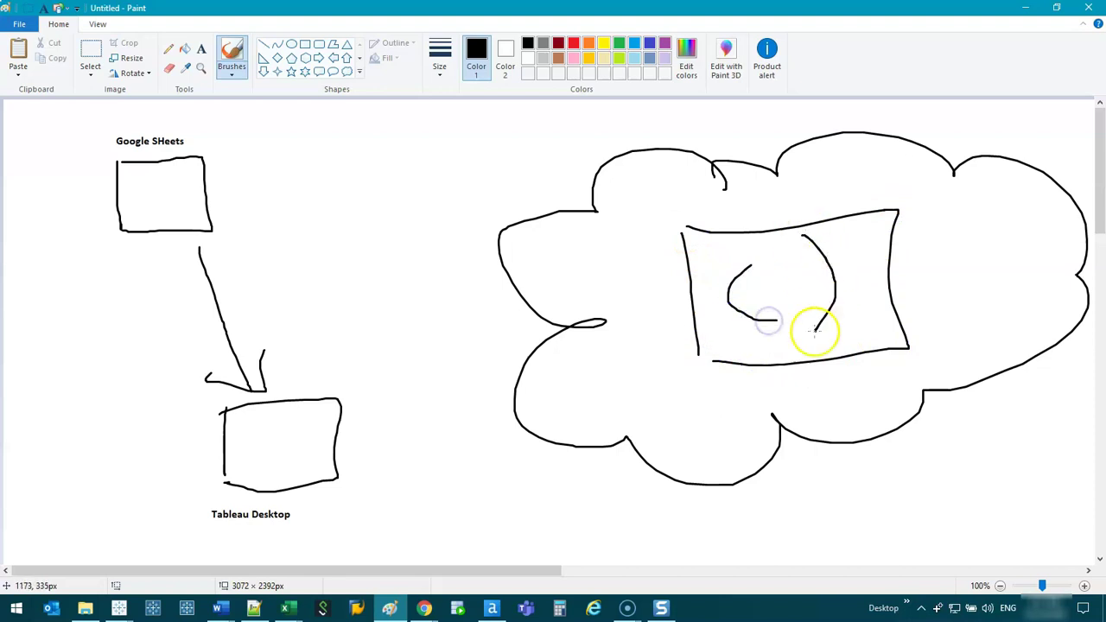
pyautogui.moveTo(754, 269); pyautogui.dragTo(803, 235)
pyautogui.moveTo(753, 320)
pyautogui.mouseDown()
pyautogui.moveTo(793, 299)
pyautogui.moveTo(812, 330)
pyautogui.mouseUp()
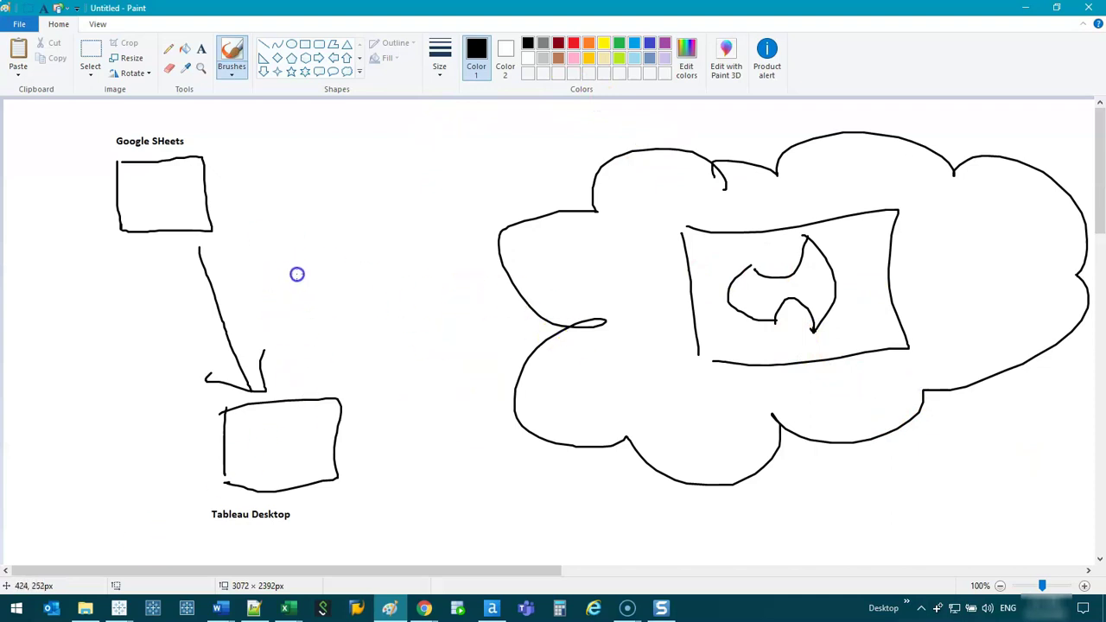
pyautogui.moveTo(326, 398)
pyautogui.mouseDown()
pyautogui.moveTo(161, 497)
pyautogui.moveTo(354, 405)
pyautogui.mouseUp()
pyautogui.hotkey('ctrl', 'z')
# - Delete the downward arrow and the Tableau Desktop box
pyautogui.click(97, 52)
pyautogui.moveTo(143, 243); pyautogui.dragTo(390, 533)
pyautogui.press('Delete')
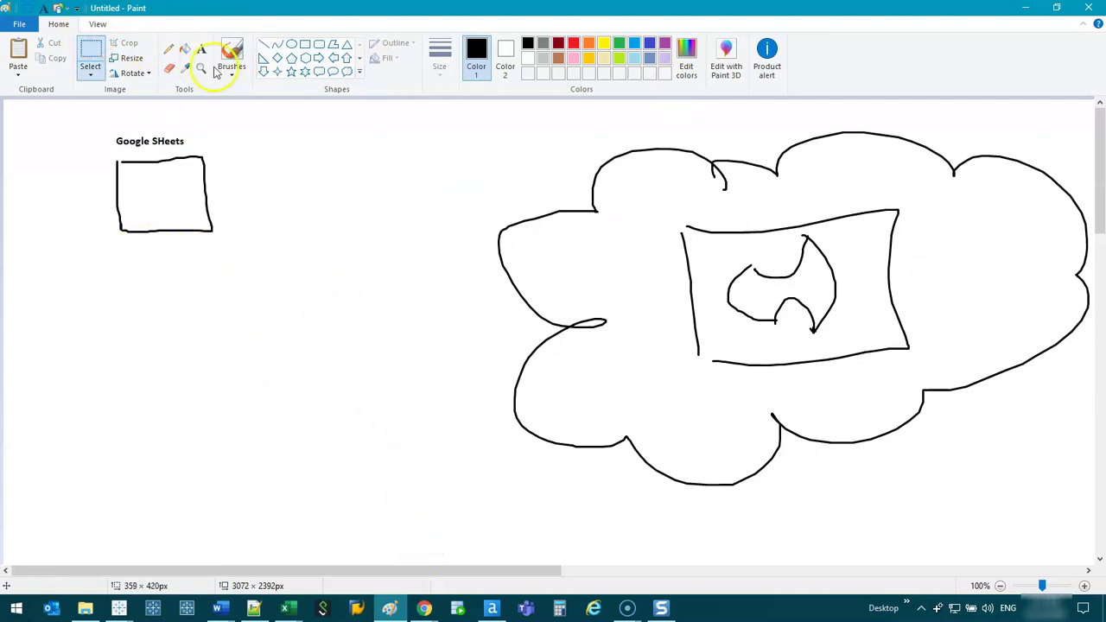
# - Draw a long freehand arrow from the Google SHeets box into the cloud's box
pyautogui.click(231, 54)
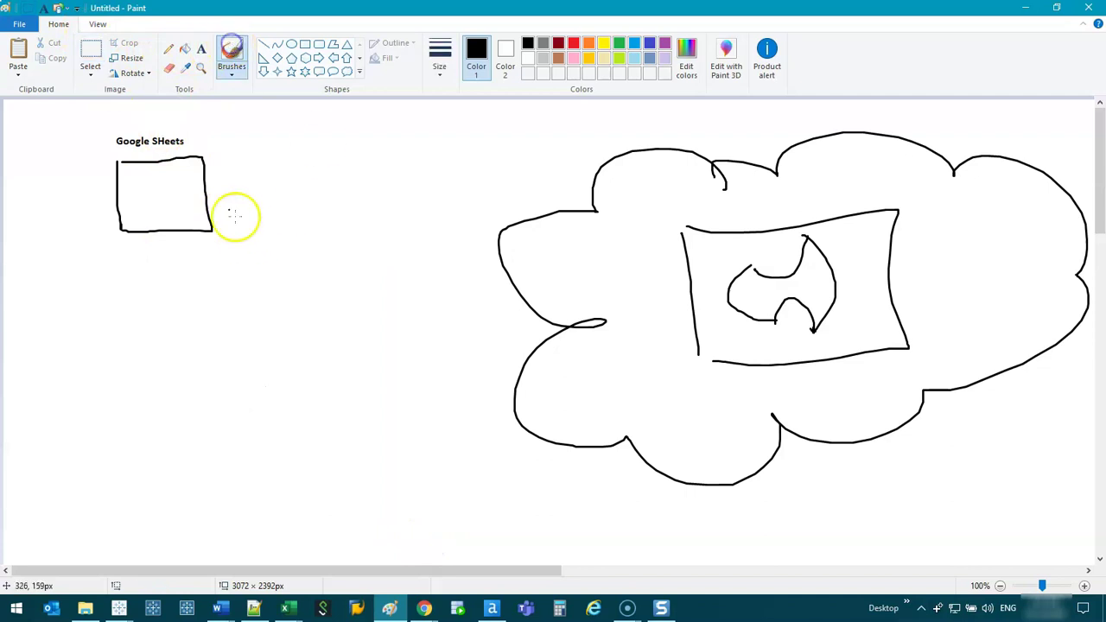
pyautogui.moveTo(213, 188)
pyautogui.mouseDown()
pyautogui.moveTo(310, 194)
pyautogui.moveTo(658, 273)
pyautogui.moveTo(652, 256)
pyautogui.moveTo(672, 265)
pyautogui.moveTo(612, 288)
pyautogui.mouseUp()
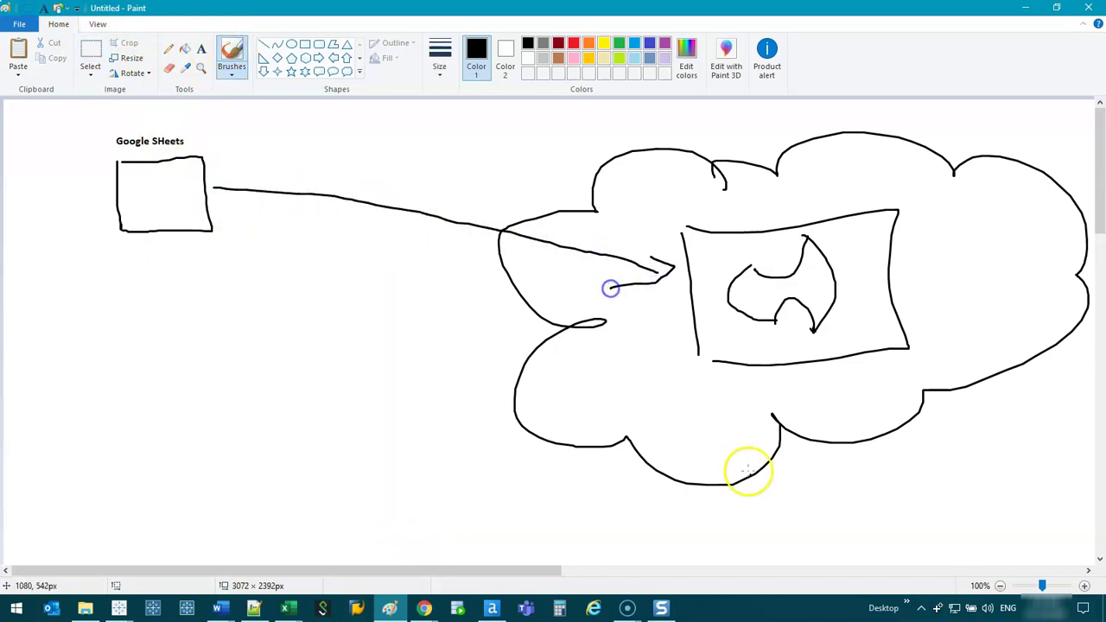
pyautogui.moveTo(746, 467); pyautogui.dragTo(750, 474)
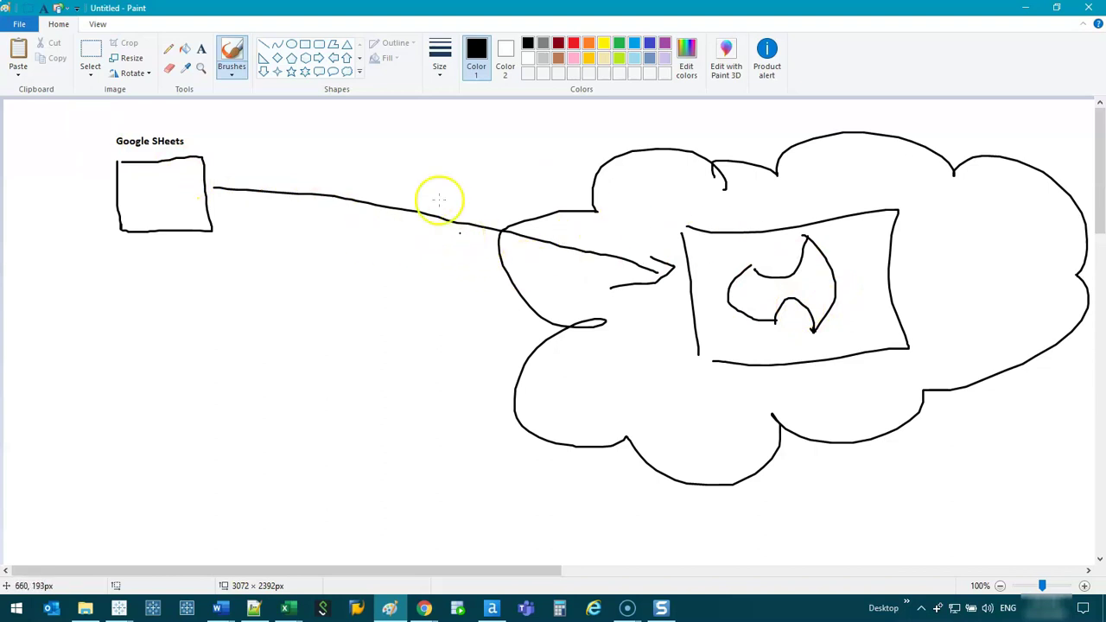
# - Draw a small square in the top-left corner of the box inside the cloud
pyautogui.moveTo(709, 240)
pyautogui.mouseDown()
pyautogui.moveTo(721, 247)
pyautogui.moveTo(710, 238)
pyautogui.mouseUp()
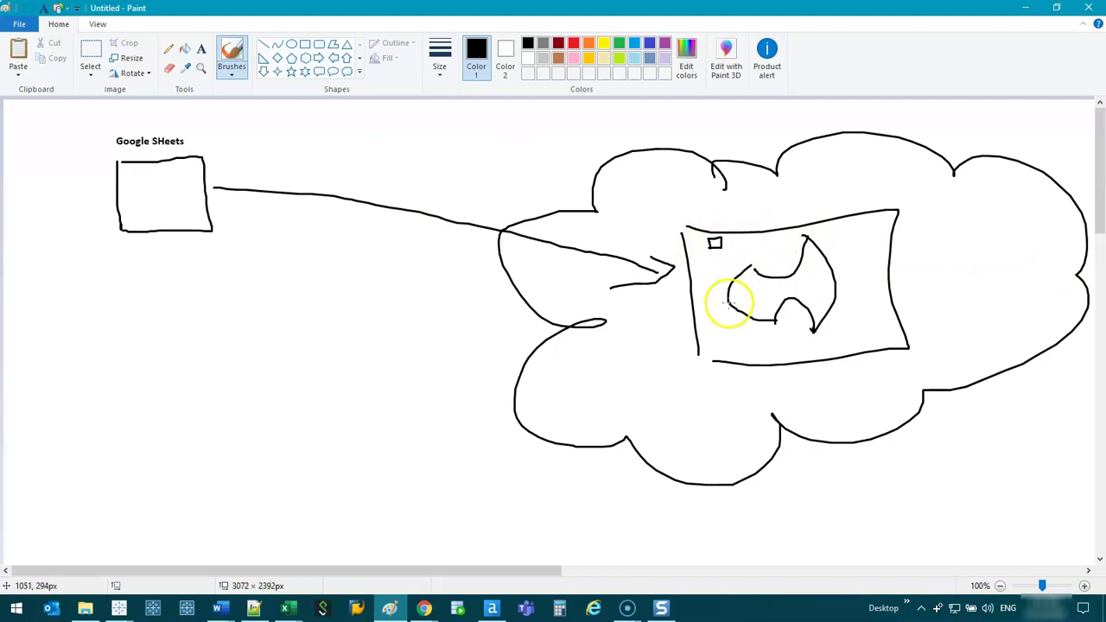